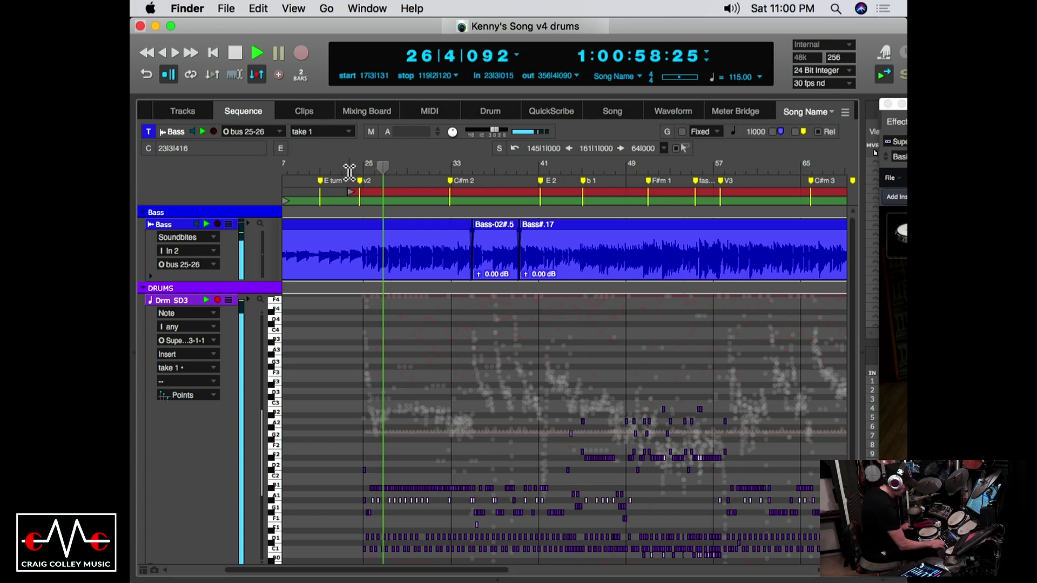
Step: Set the punch-in point to 28|1|186, near the start of bar 28
{"action": "key", "text": "super+bracketright"}
{"action": "key", "text": "super+bracketright"}
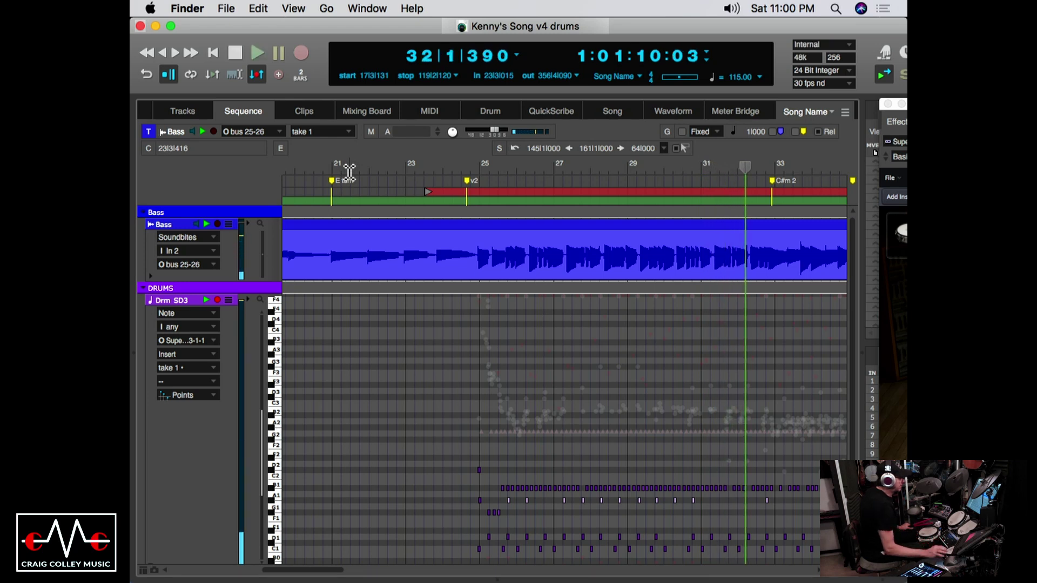
{"action": "left_click", "coordinate": [607, 168]}
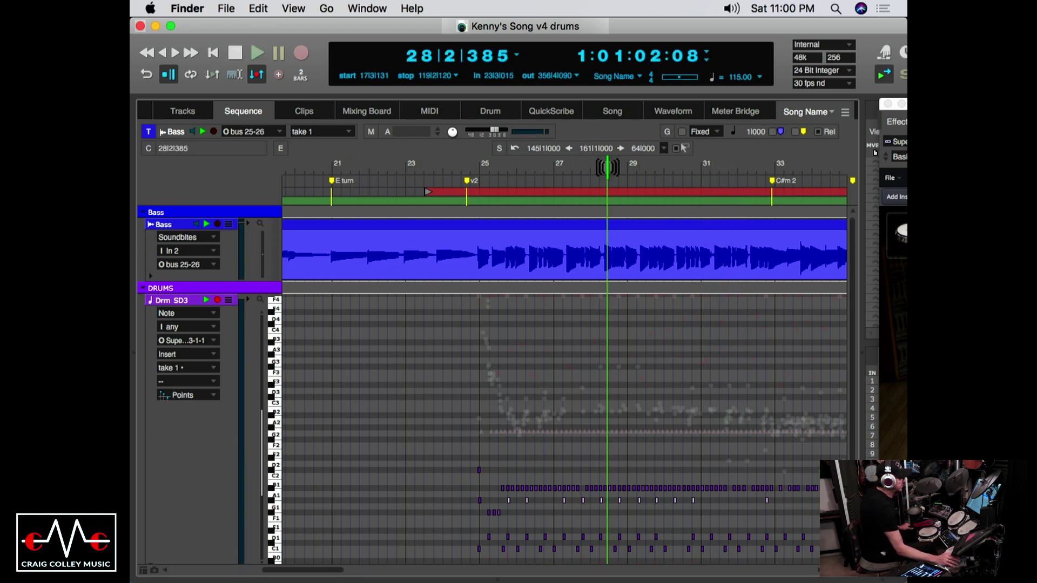
{"action": "left_click", "coordinate": [595, 167]}
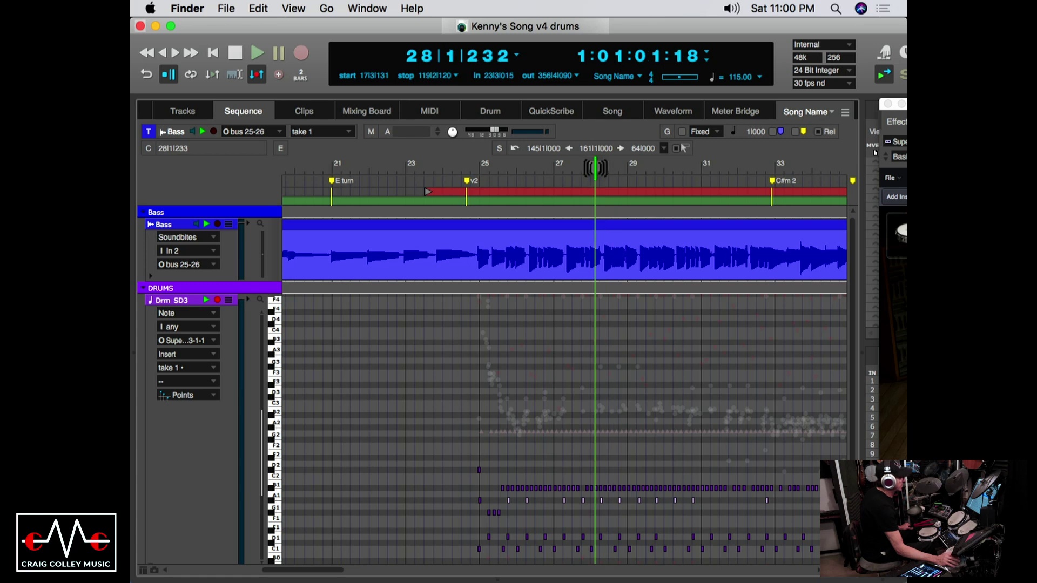
{"action": "key", "text": "super+bracketright"}
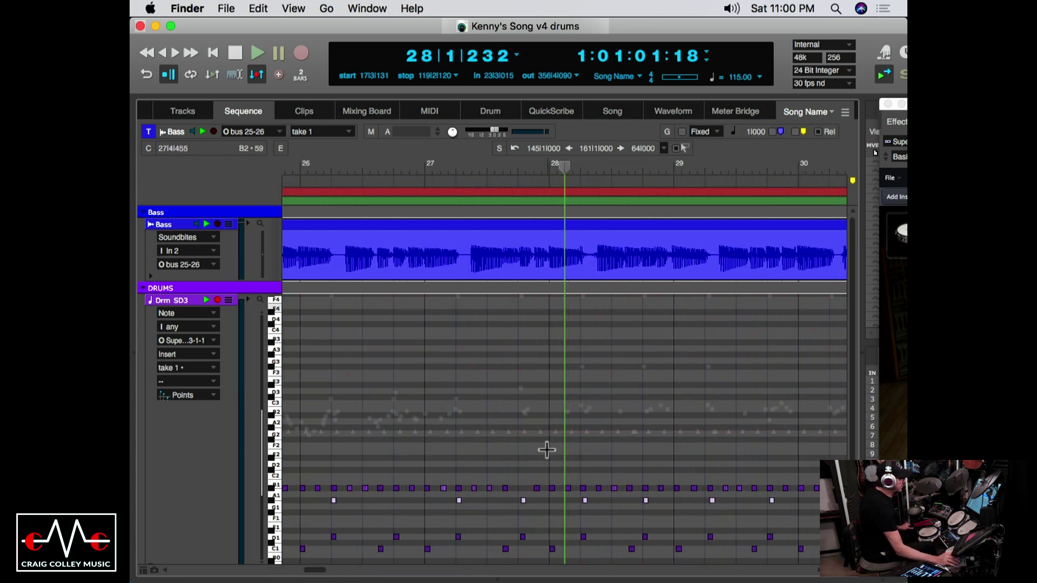
{"action": "left_click_drag", "start_coordinate": [566, 167], "coordinate": [564, 168]}
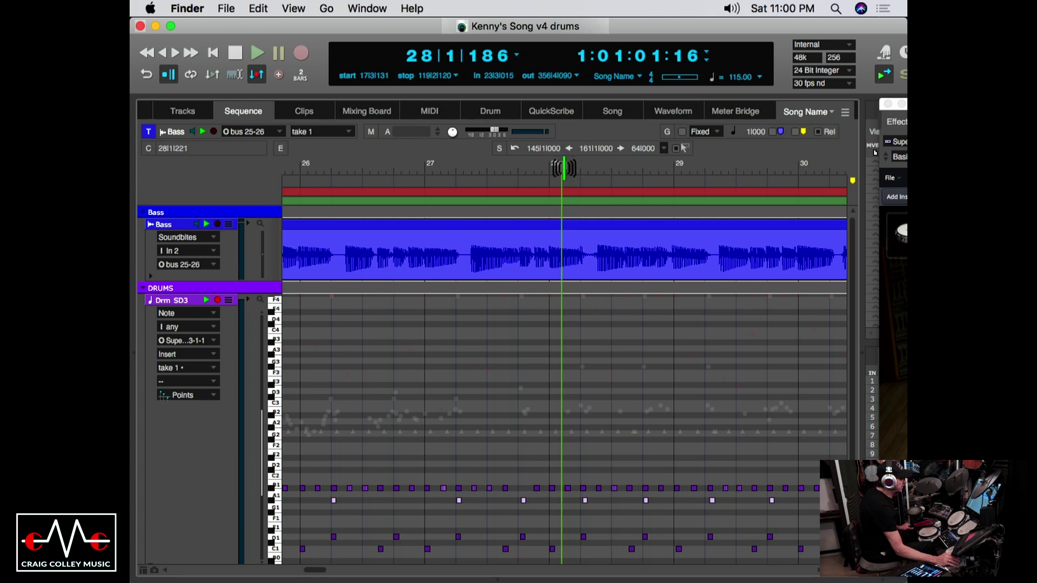
{"action": "left_click", "coordinate": [474, 75]}
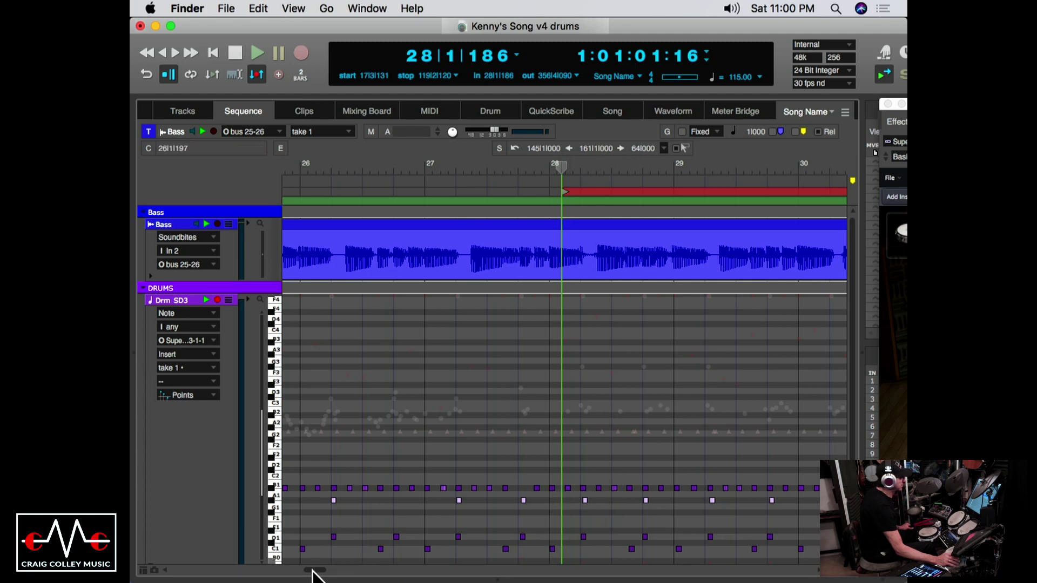
Step: Set the punch-out point to 31|4|130, near the end of bar 31
{"action": "key", "text": "super+bracketleft"}
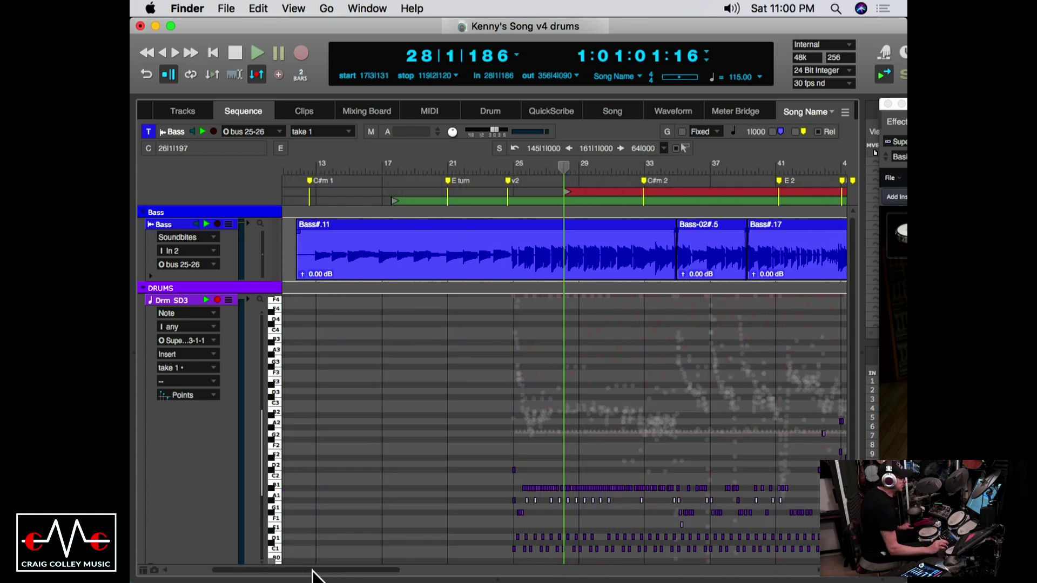
{"action": "left_click", "coordinate": [602, 163]}
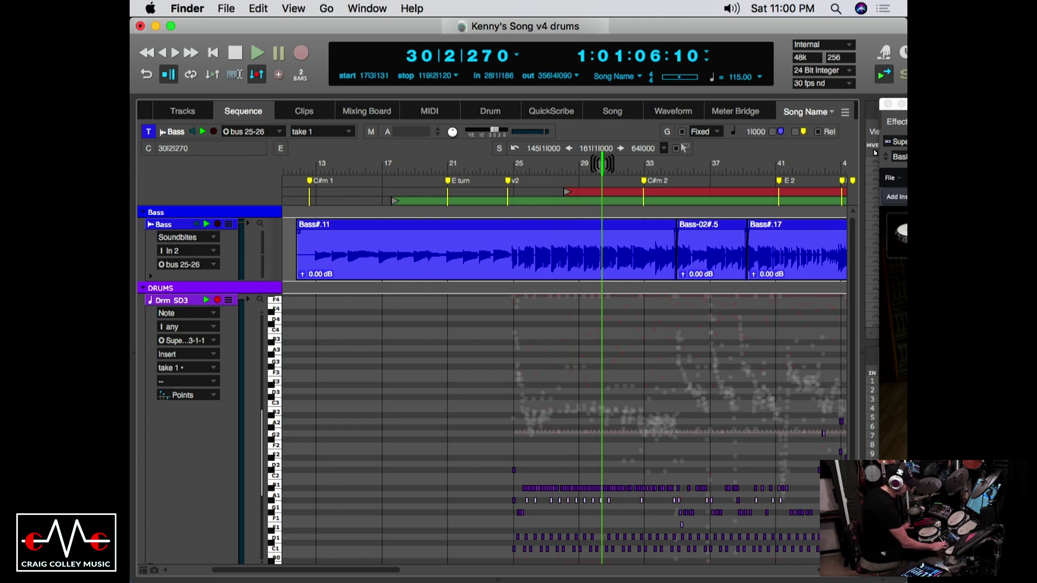
{"action": "key", "text": "super+bracketright"}
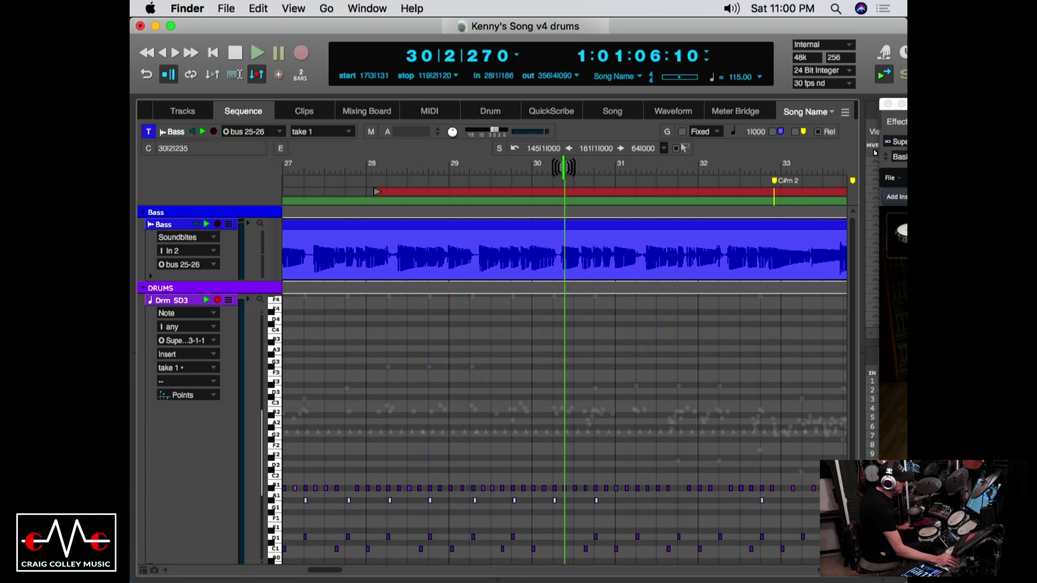
{"action": "left_click_drag", "start_coordinate": [563, 168], "coordinate": [568, 166]}
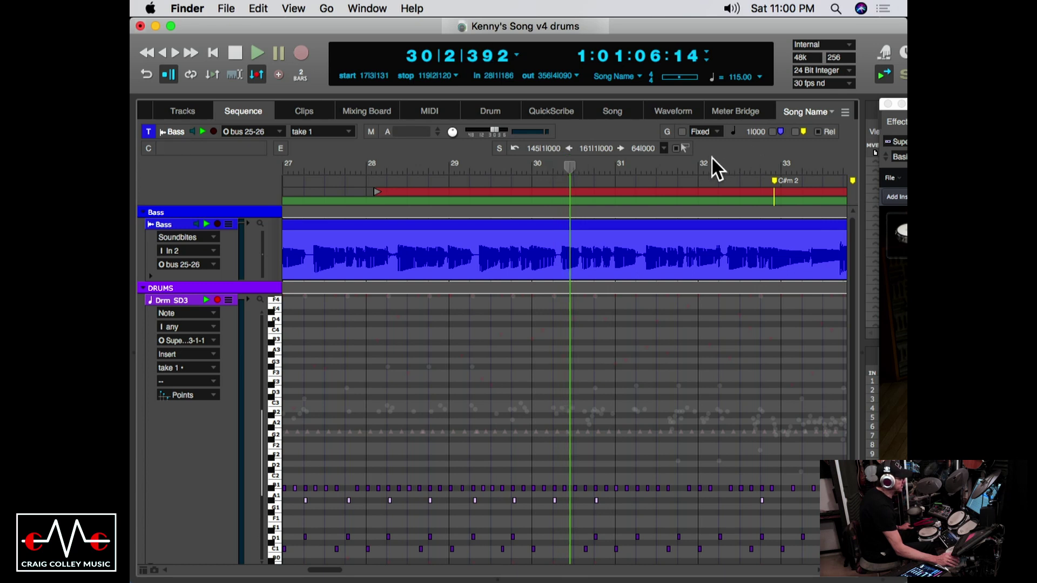
{"action": "left_click", "coordinate": [674, 169]}
{"action": "left_click_drag", "start_coordinate": [673, 169], "coordinate": [684, 169]}
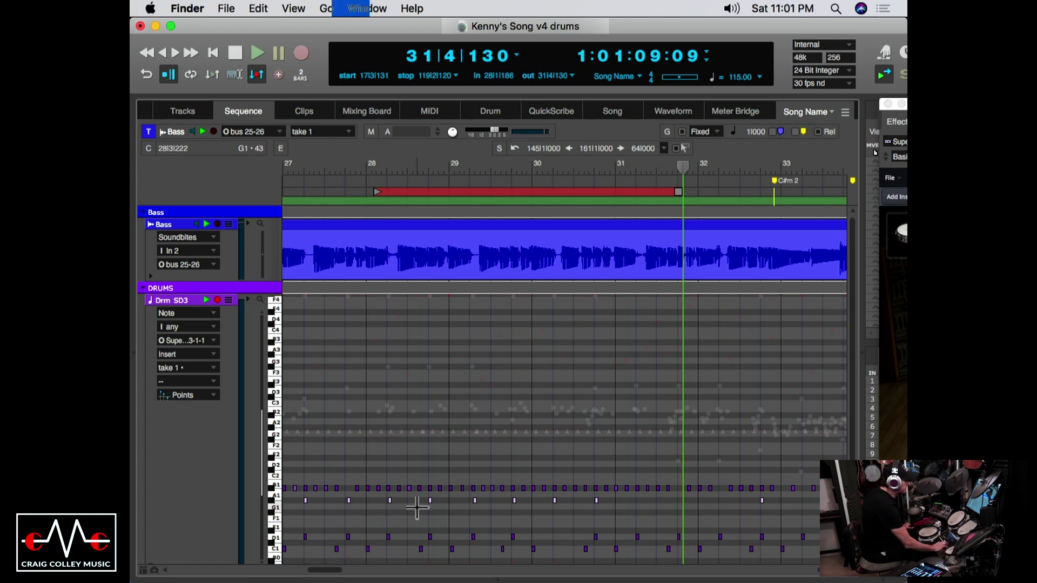
Step: Record the drum punch on the Drm SD3 track with a run-up from 24|2|141, and listen back to it
{"action": "key", "text": "super+bracketleft"}
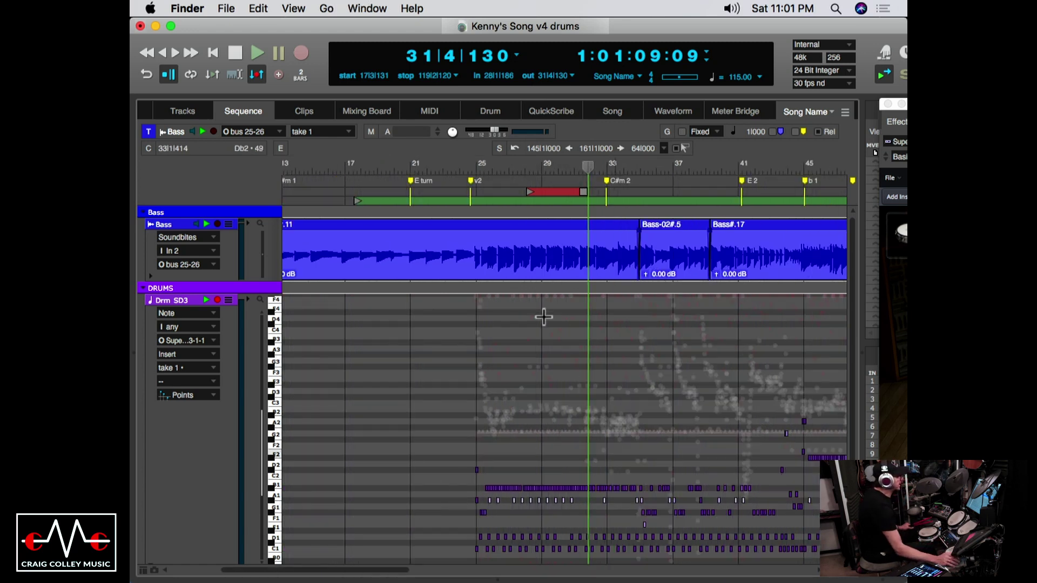
{"action": "left_click", "coordinate": [464, 161]}
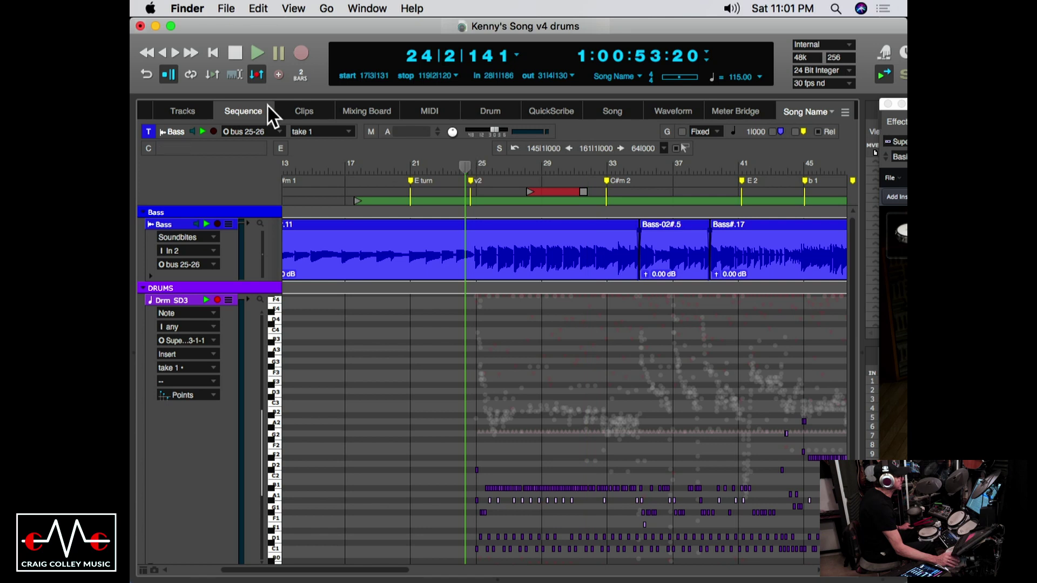
{"action": "left_click", "coordinate": [298, 47]}
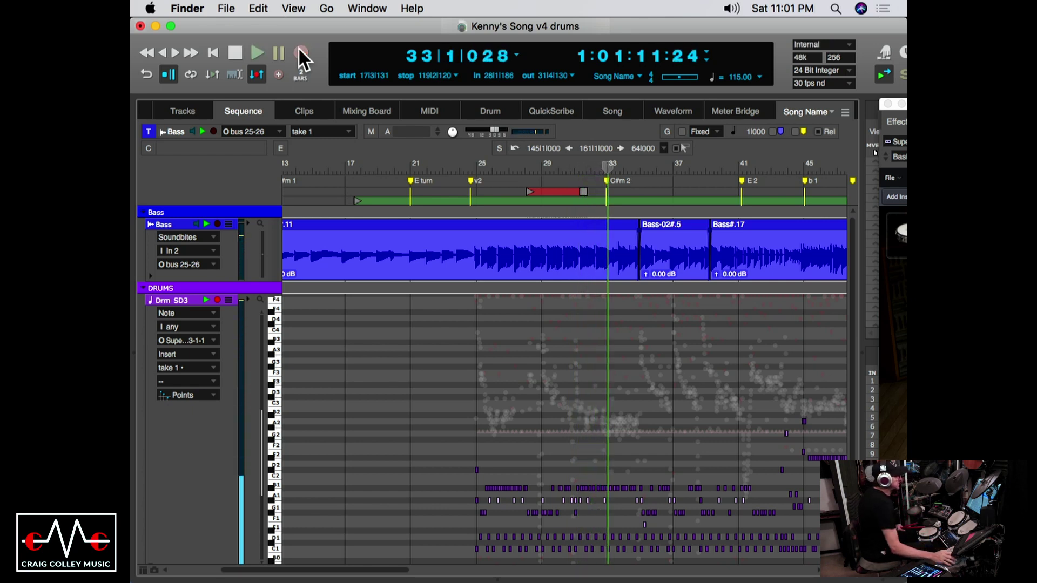
{"action": "left_click", "coordinate": [518, 165]}
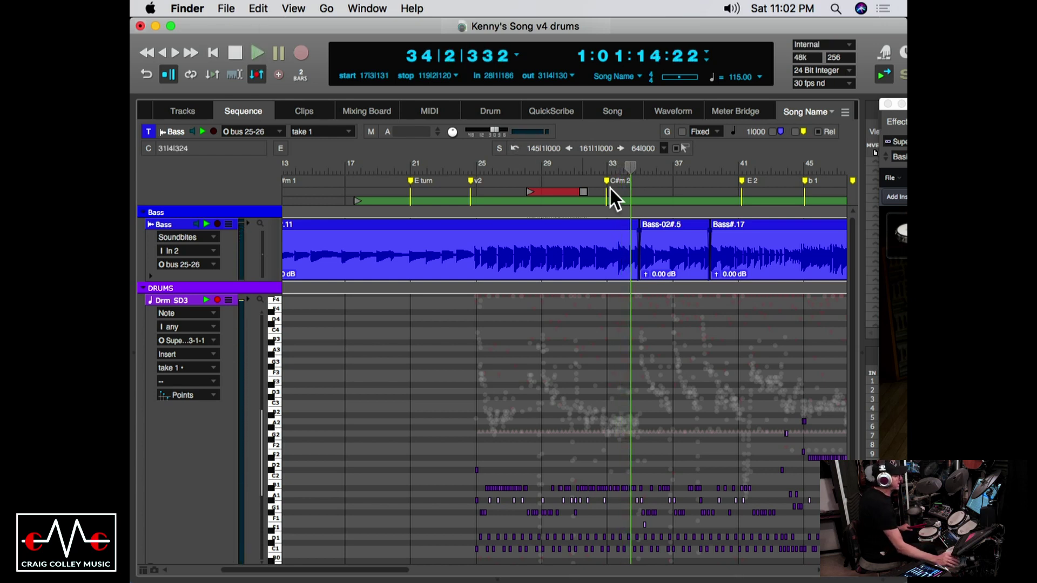
Step: Set a new punch range around the C#m 2 marker, from 32|2|405 to 33|2|355
{"action": "left_click", "coordinate": [592, 171]}
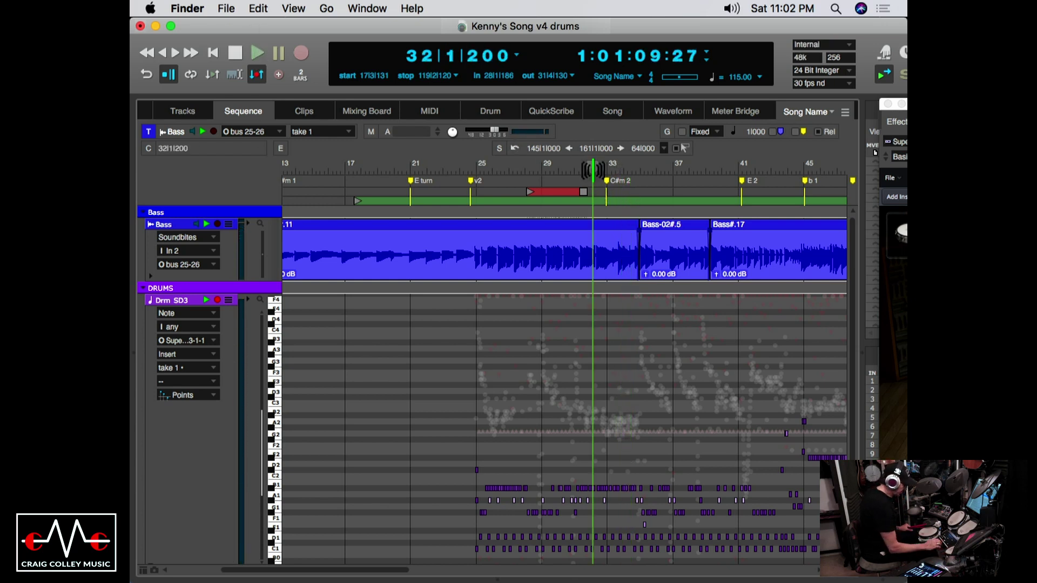
{"action": "key", "text": "super+bracketright"}
{"action": "key", "text": "super+bracketright"}
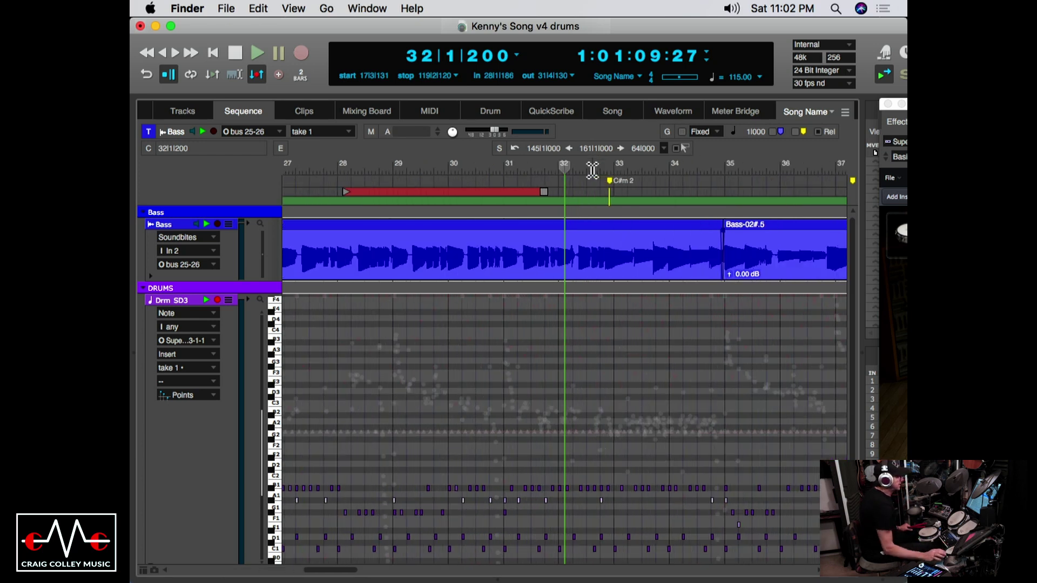
{"action": "left_click_drag", "start_coordinate": [587, 170], "coordinate": [585, 168]}
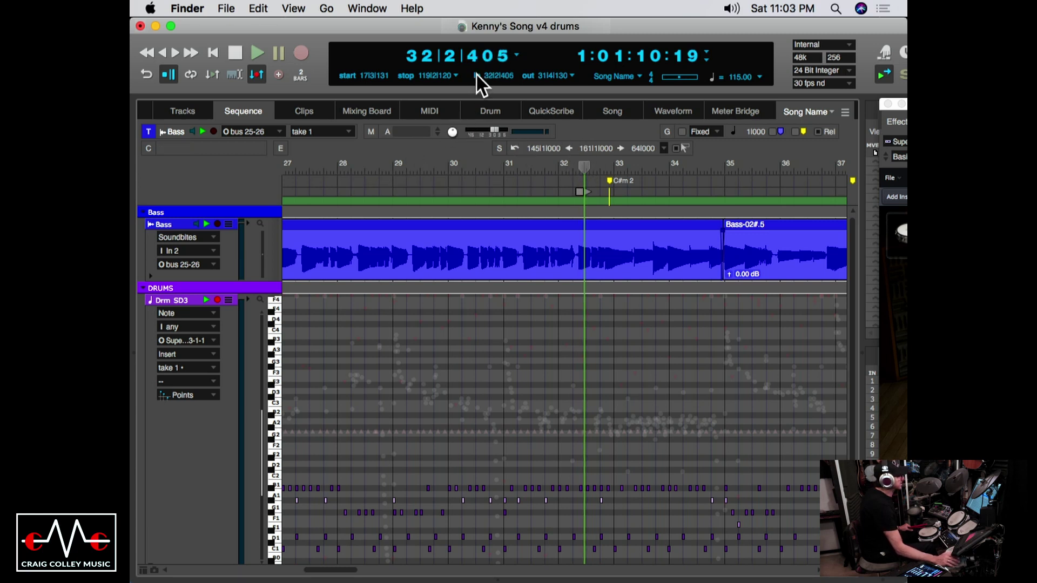
{"action": "left_click_drag", "start_coordinate": [637, 170], "coordinate": [638, 169]}
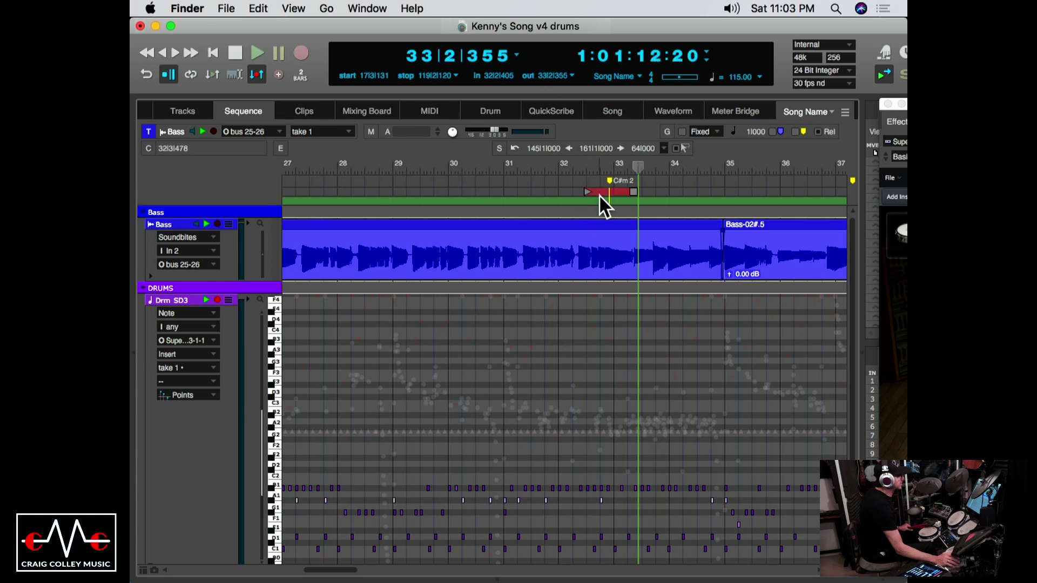
Step: Set the start time to 30|1|325 and record the drum punch around the C#m 2 marker
{"action": "left_click_drag", "start_coordinate": [526, 168], "coordinate": [525, 168]}
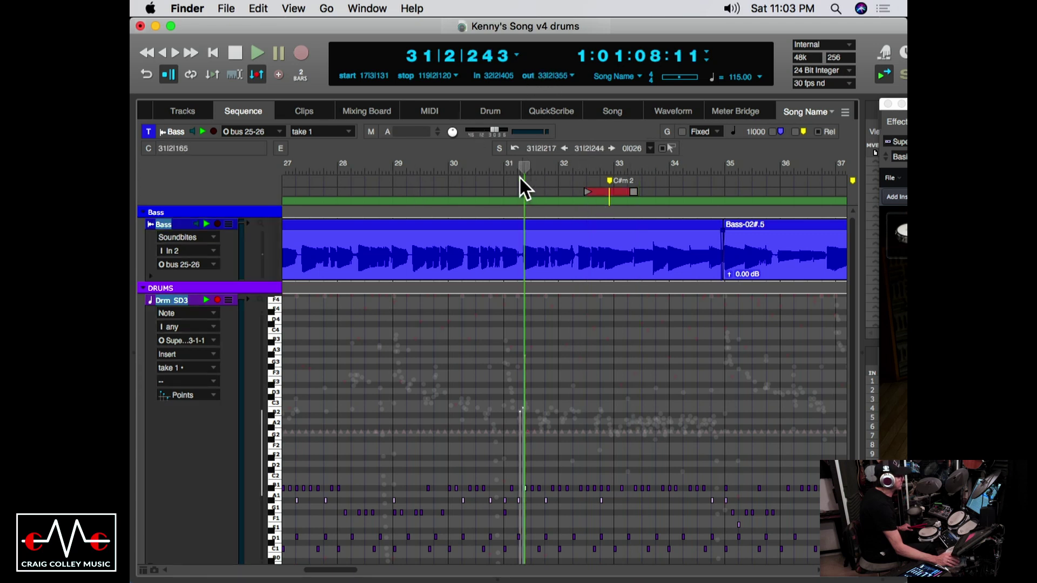
{"action": "left_click", "coordinate": [457, 168]}
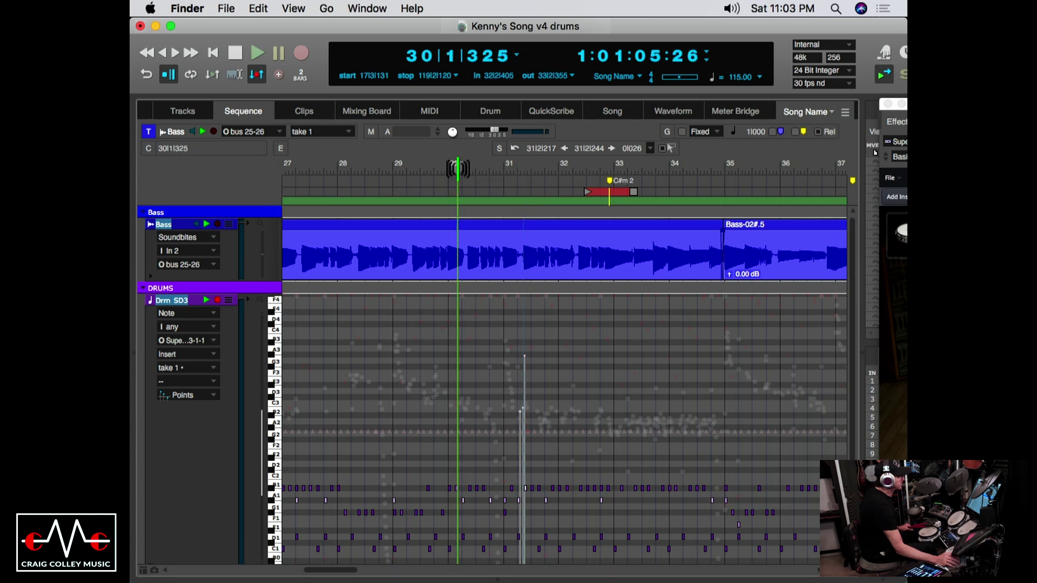
{"action": "left_click", "coordinate": [349, 75]}
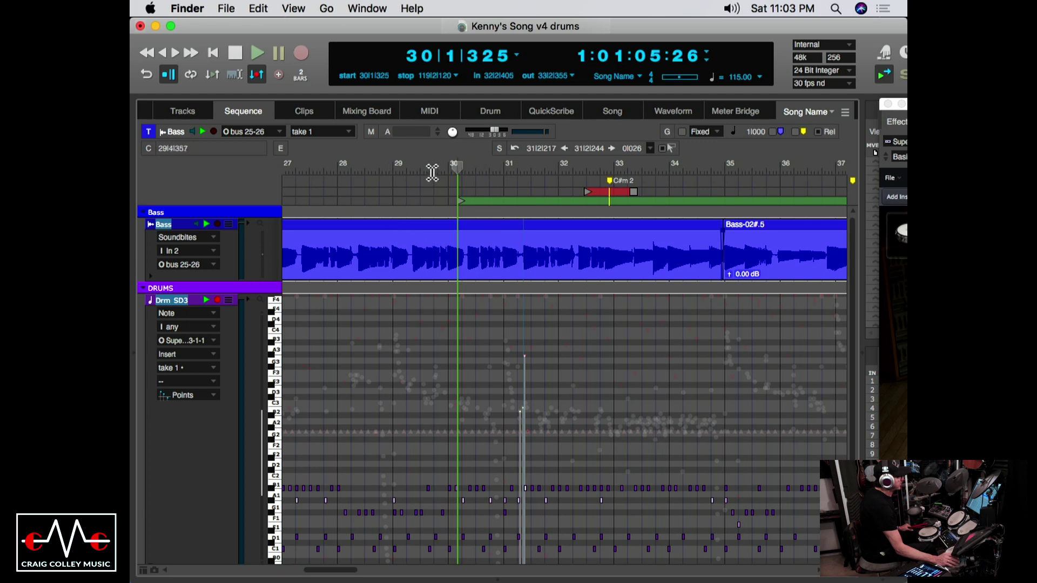
{"action": "left_click", "coordinate": [302, 52]}
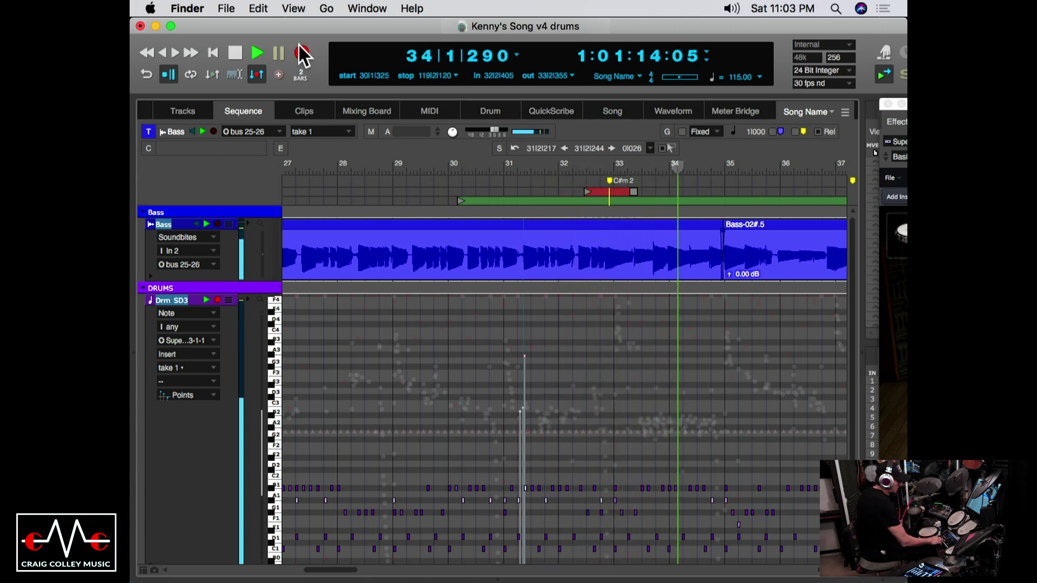
Step: Play back the newly punched drums and continue through bars 35 to 39 to check the following section
{"action": "key", "text": "space"}
{"action": "left_click", "coordinate": [538, 171]}
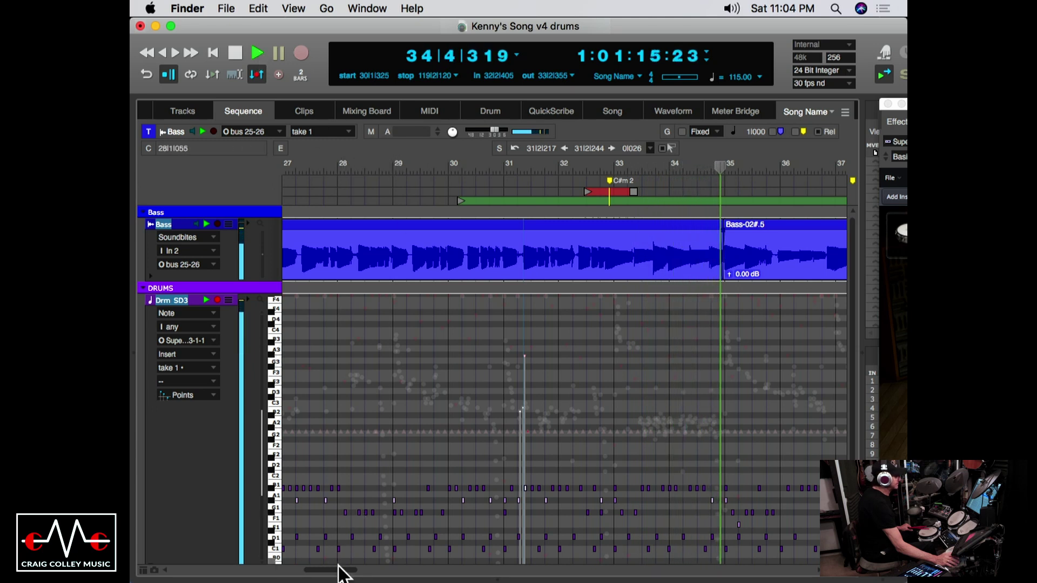
{"action": "scroll", "coordinate": [340, 573], "scroll_direction": "right", "scroll_amount": 1}
{"action": "left_click_drag", "start_coordinate": [340, 575], "coordinate": [367, 576]}
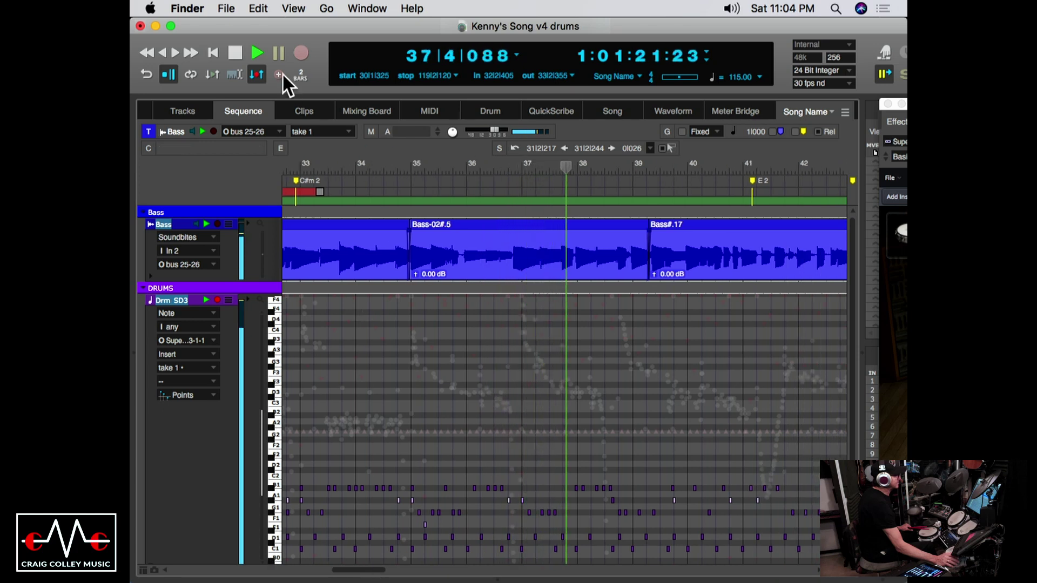
{"action": "left_click", "coordinate": [235, 53]}
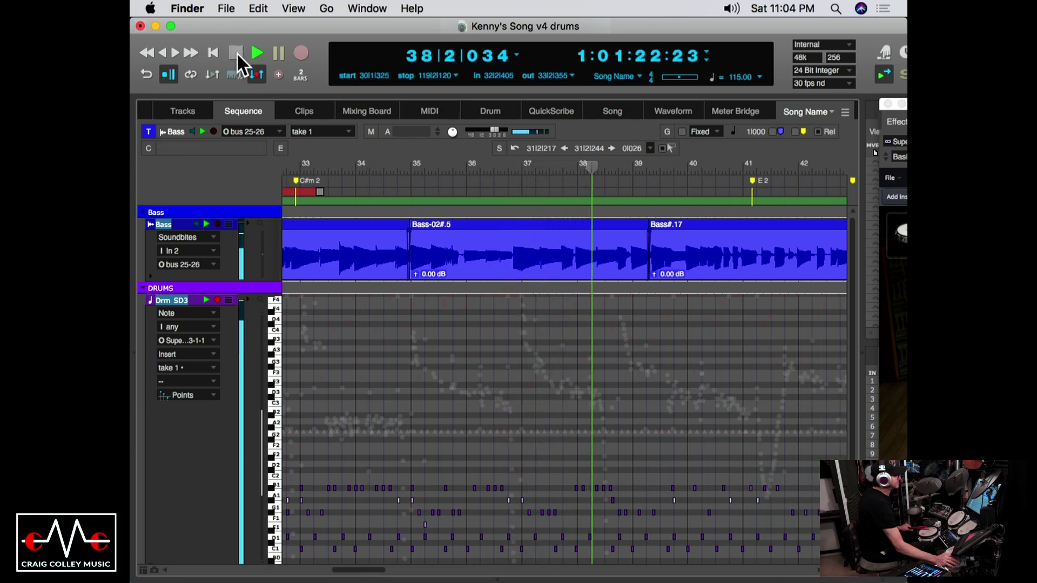
{"action": "left_click", "coordinate": [442, 166]}
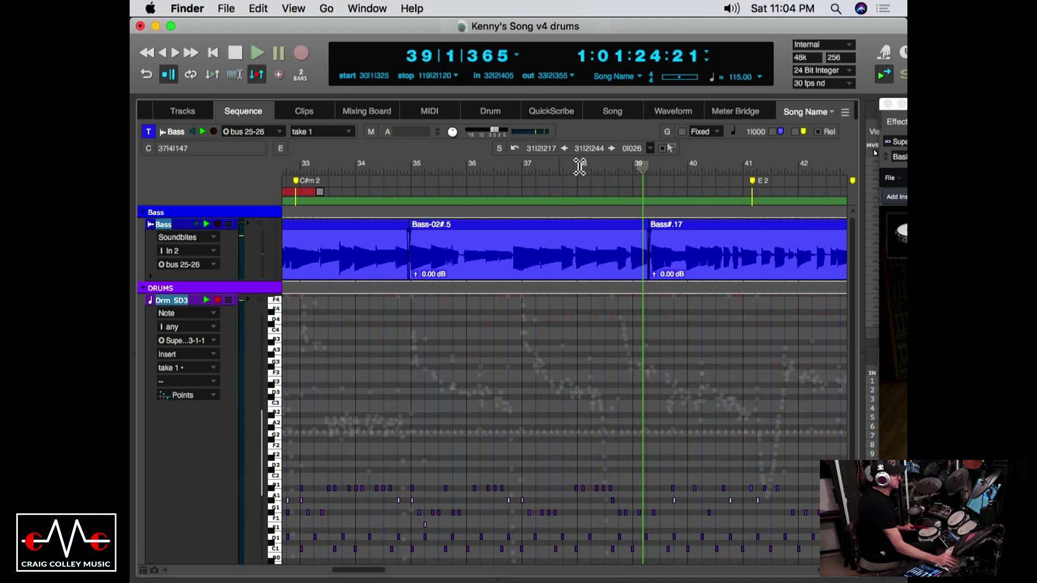
Step: Set the punch range for the next drum fix from 37|4|225 to 39|3|123
{"action": "left_click_drag", "start_coordinate": [581, 166], "coordinate": [569, 167]}
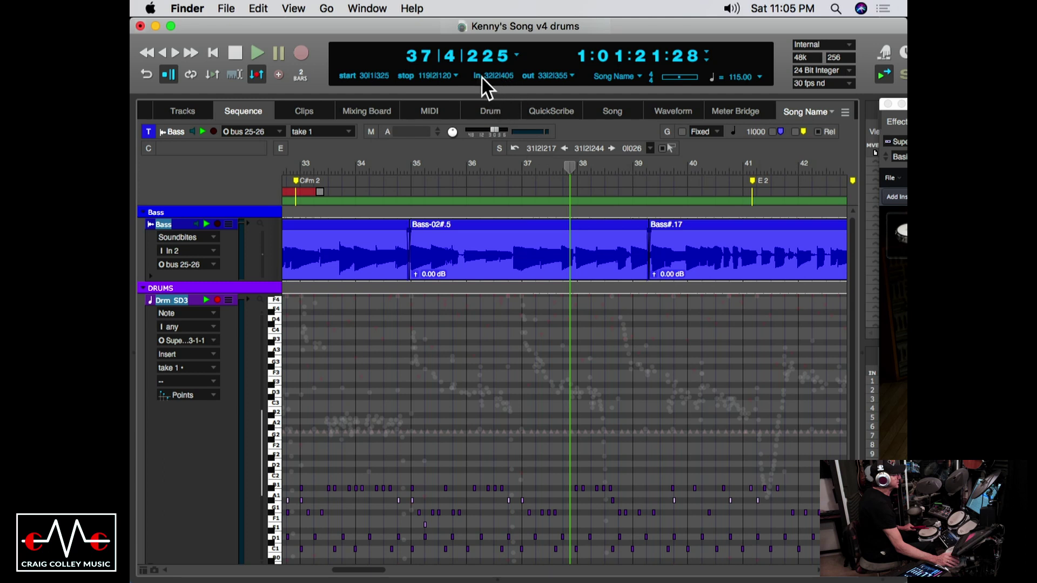
{"action": "left_click", "coordinate": [478, 77]}
{"action": "left_click", "coordinate": [255, 50]}
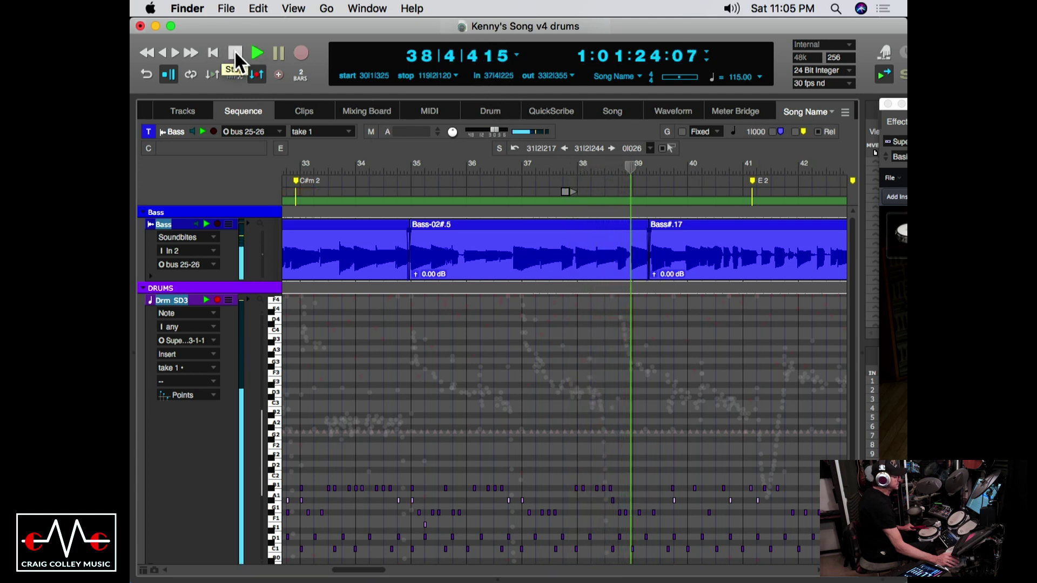
{"action": "left_click", "coordinate": [234, 51]}
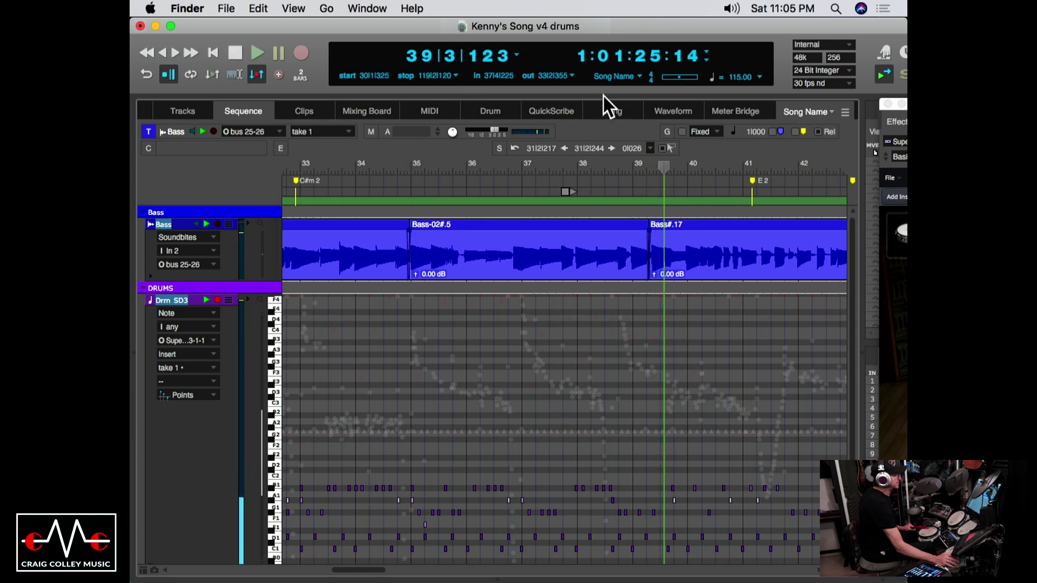
{"action": "left_click", "coordinate": [525, 75]}
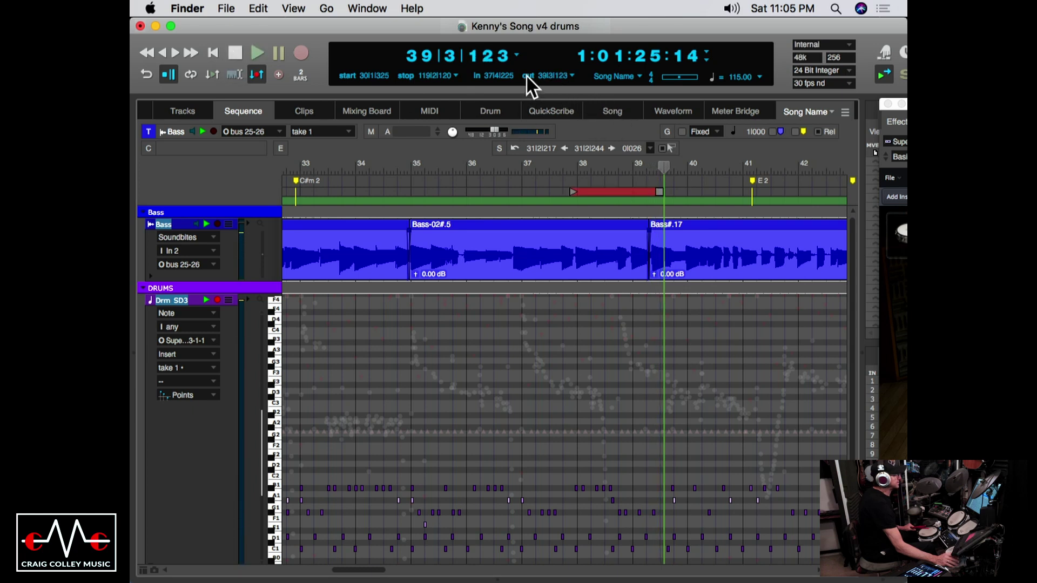
Step: Record the drum punch on the Drm SD3 track with a run-up from 34|4|242, and play back the result from bar 37
{"action": "left_click", "coordinate": [470, 170]}
{"action": "left_click", "coordinate": [404, 172]}
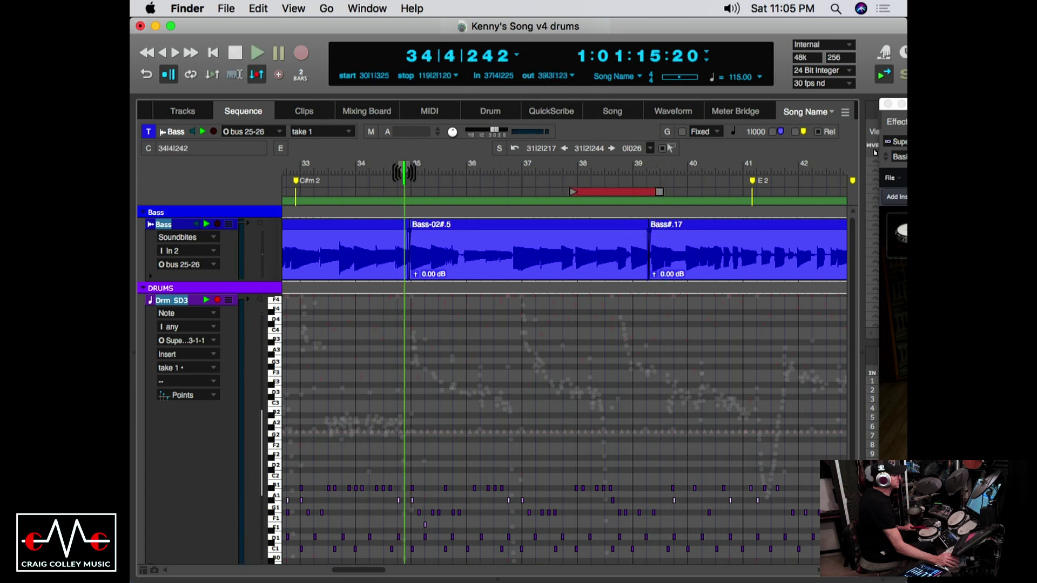
{"action": "left_click", "coordinate": [304, 54]}
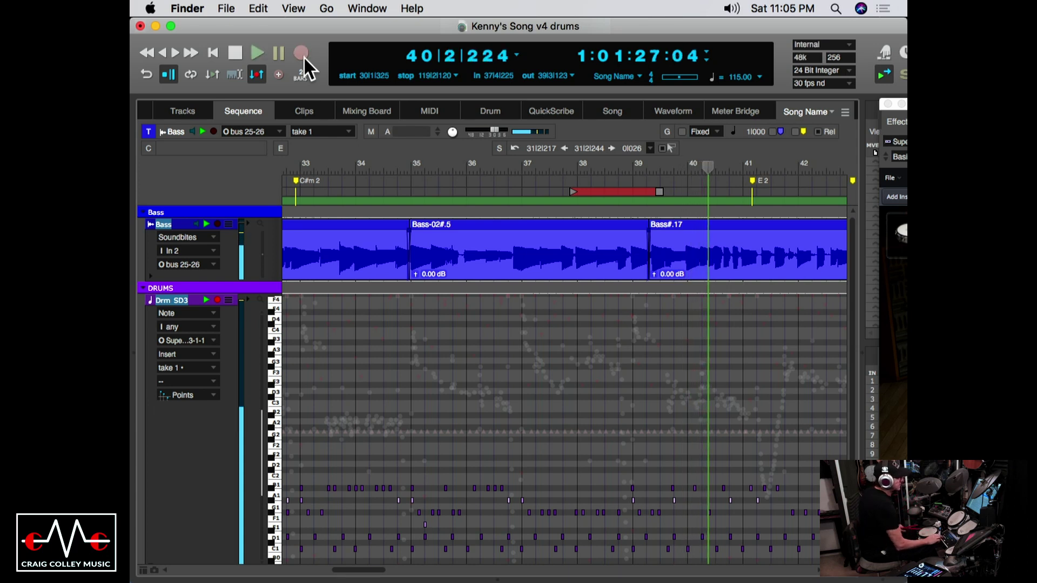
{"action": "left_click", "coordinate": [527, 163]}
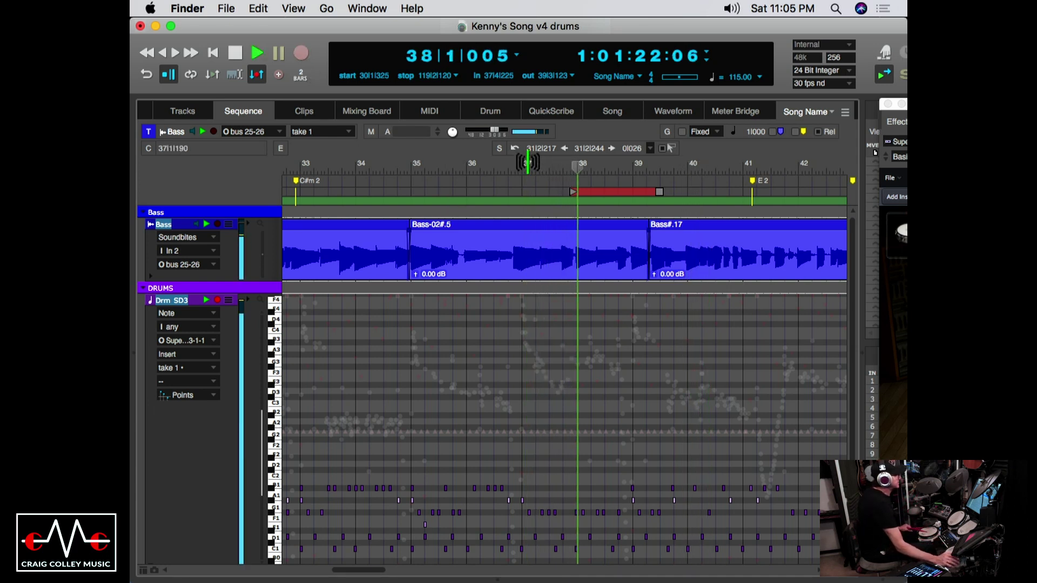
{"action": "left_click", "coordinate": [559, 167]}
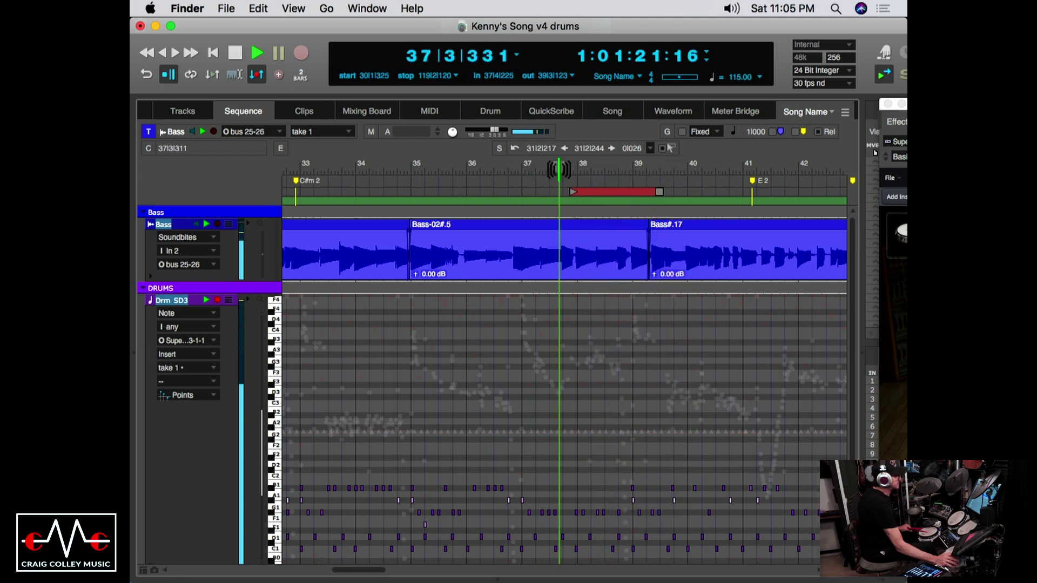
Step: Listen to bars 37 to 39 from 37|1|322 with playback of the Drm SD3 track turned off
{"action": "left_click", "coordinate": [238, 52]}
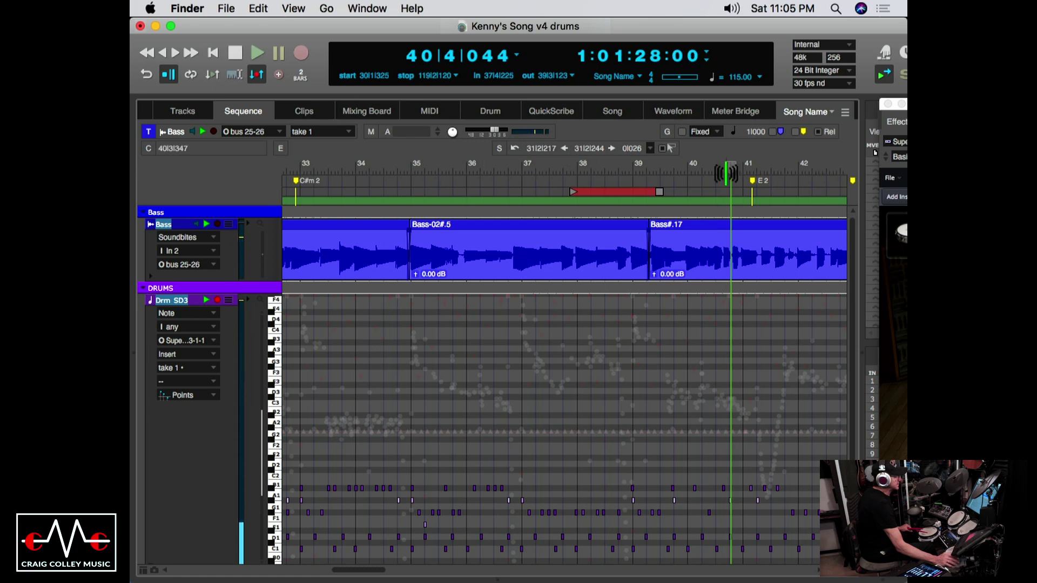
{"action": "left_click", "coordinate": [532, 173]}
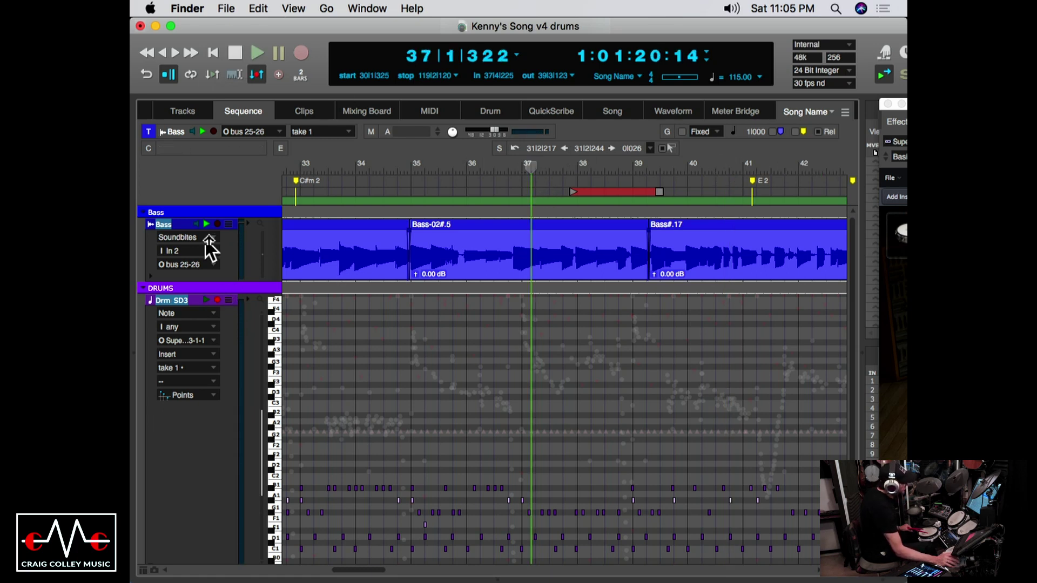
{"action": "left_click", "coordinate": [256, 52]}
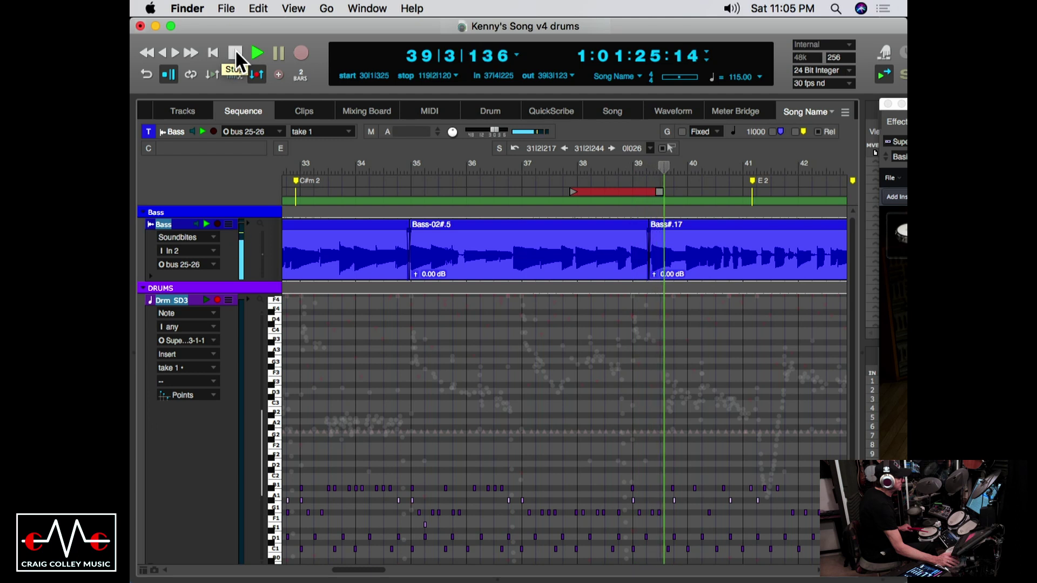
{"action": "left_click", "coordinate": [235, 51]}
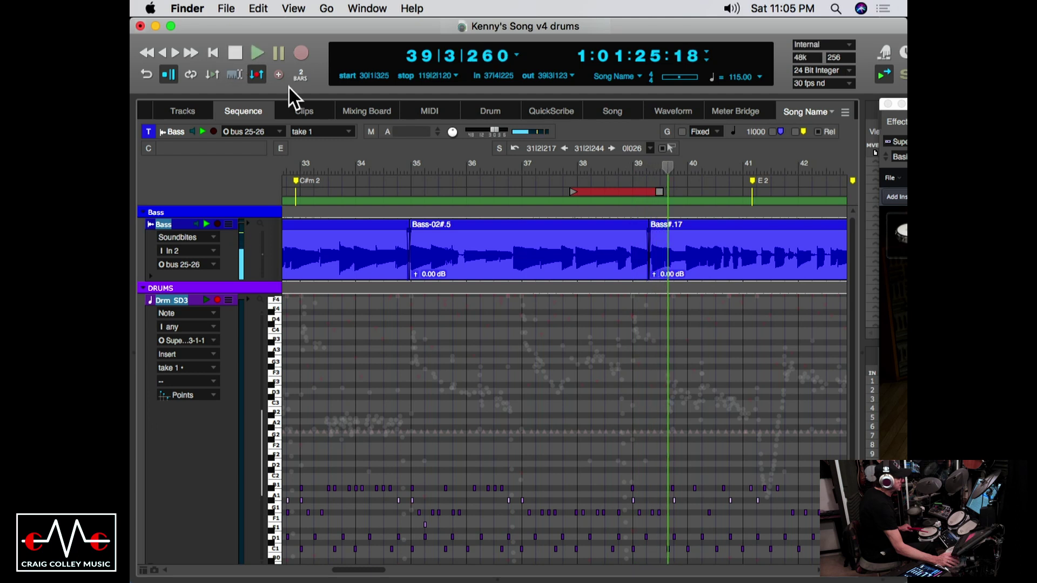
Step: Turn Drm SD3 playback back on, set the punch-out to 40|4|314, and record the drum punch with a run-up from 35|1|131
{"action": "left_click", "coordinate": [487, 165]}
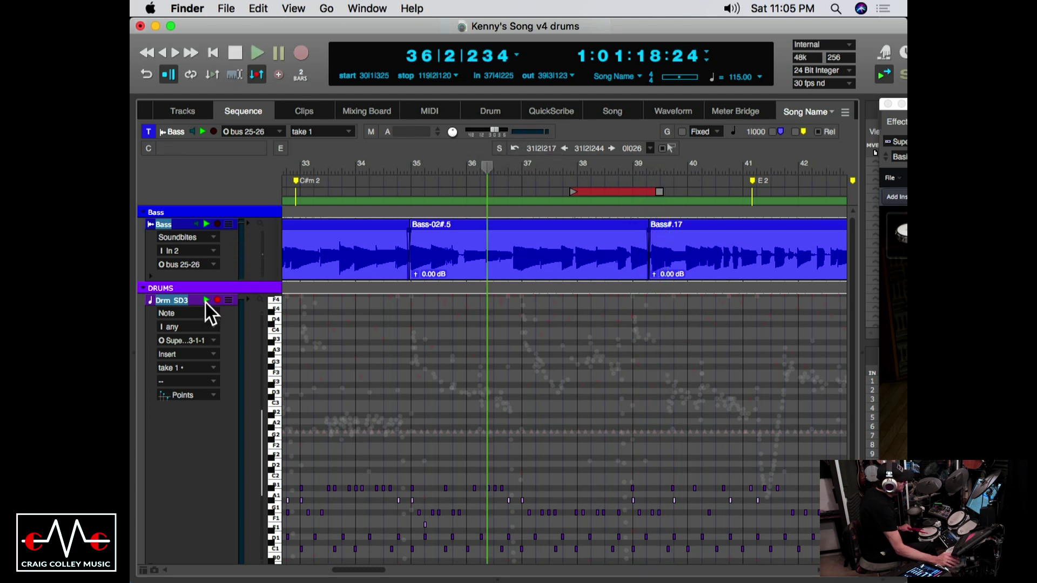
{"action": "left_click", "coordinate": [738, 168]}
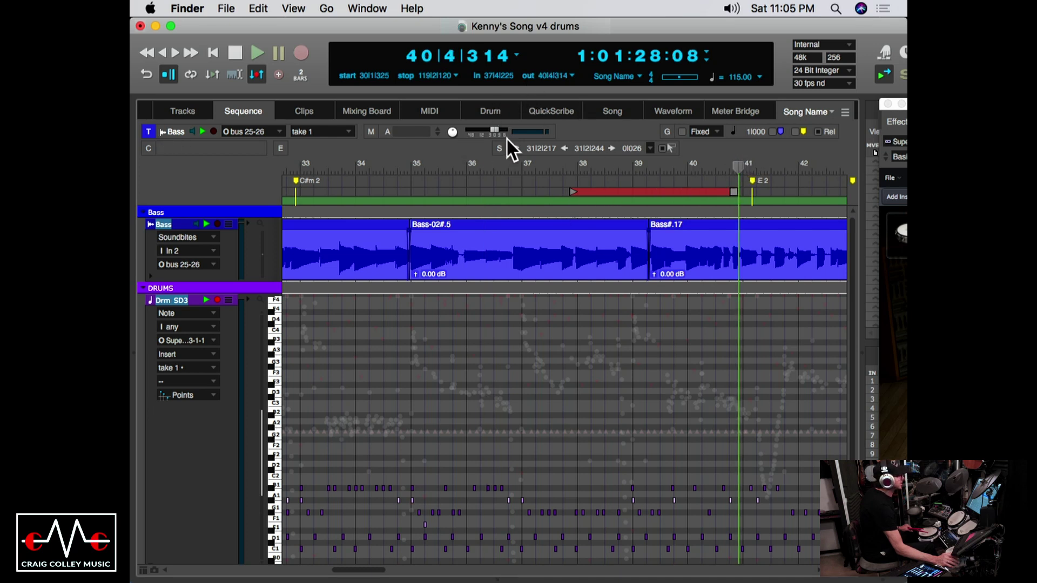
{"action": "left_click", "coordinate": [415, 168]}
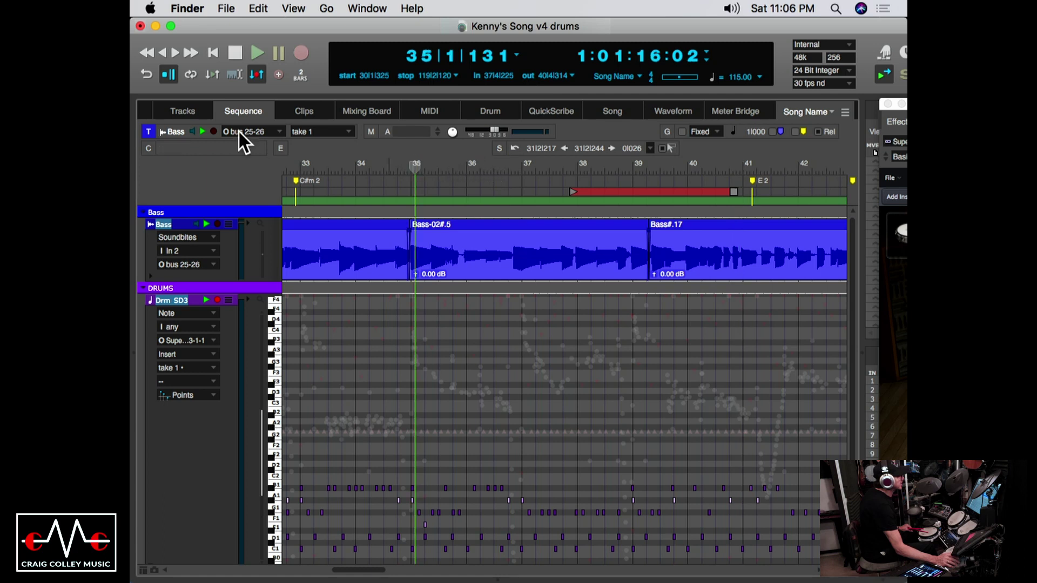
{"action": "left_click", "coordinate": [300, 51]}
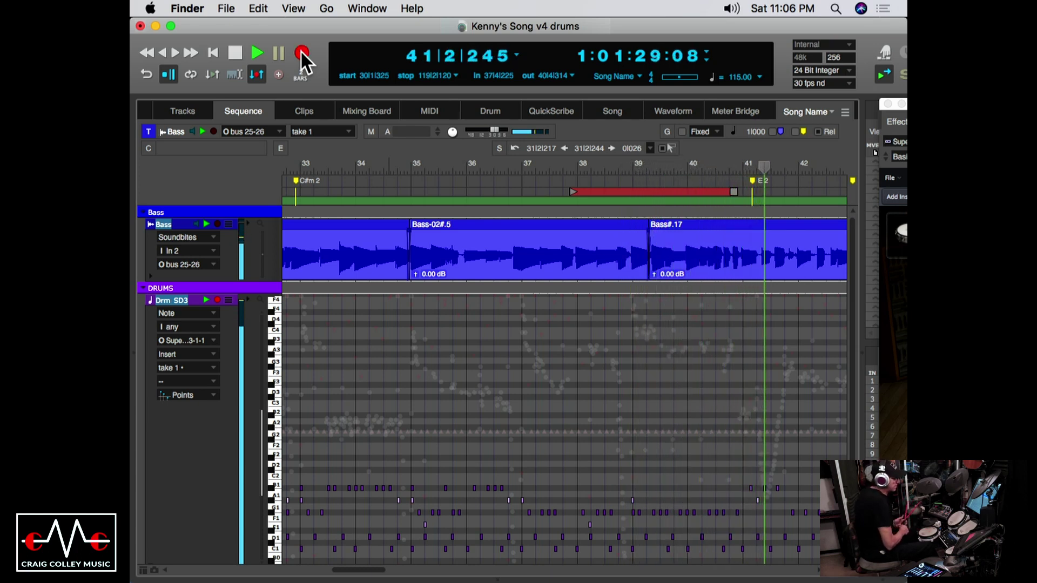
{"action": "key", "text": "space"}
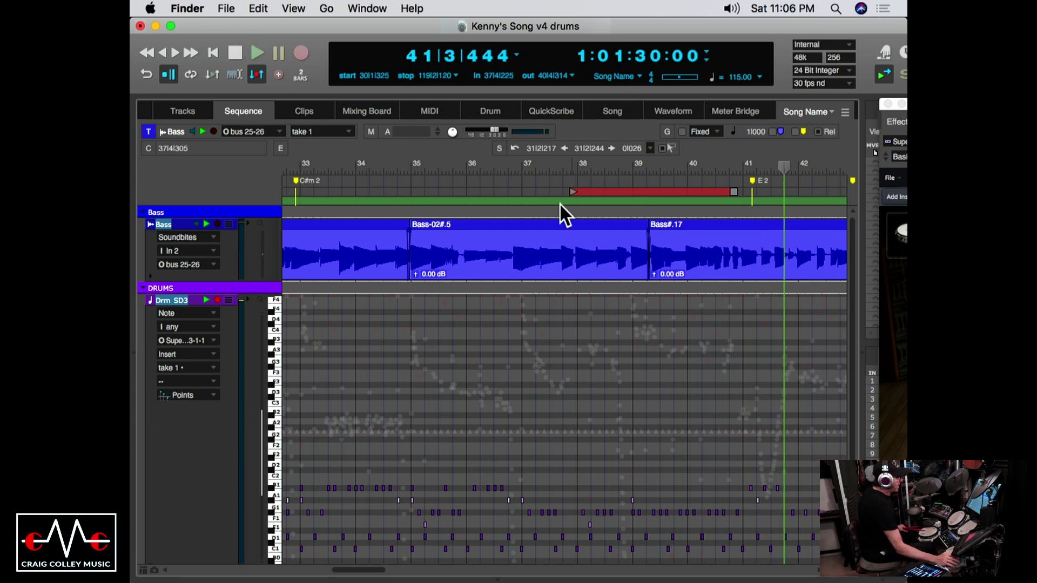
Step: Review the new drum punch from bar 37, both with Drm SD3 playback on and with it turned off
{"action": "left_click", "coordinate": [553, 166]}
{"action": "key", "text": "space"}
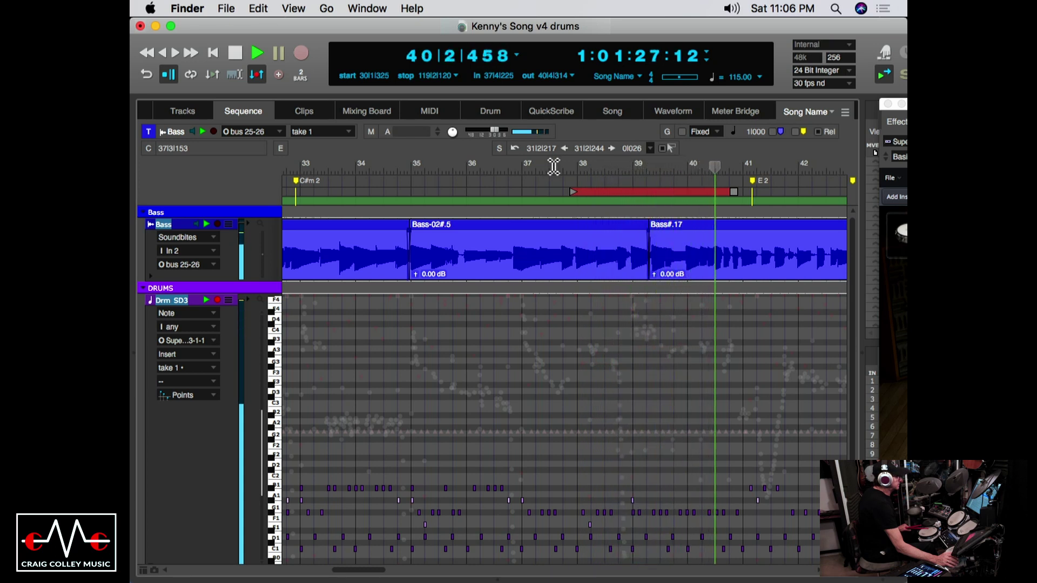
{"action": "left_click", "coordinate": [238, 51]}
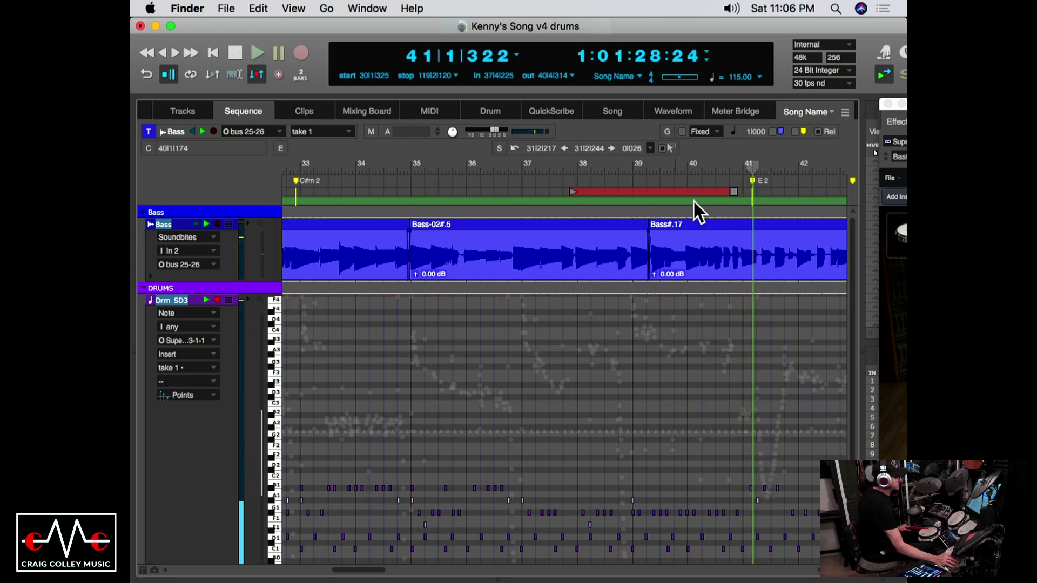
{"action": "left_click", "coordinate": [551, 171]}
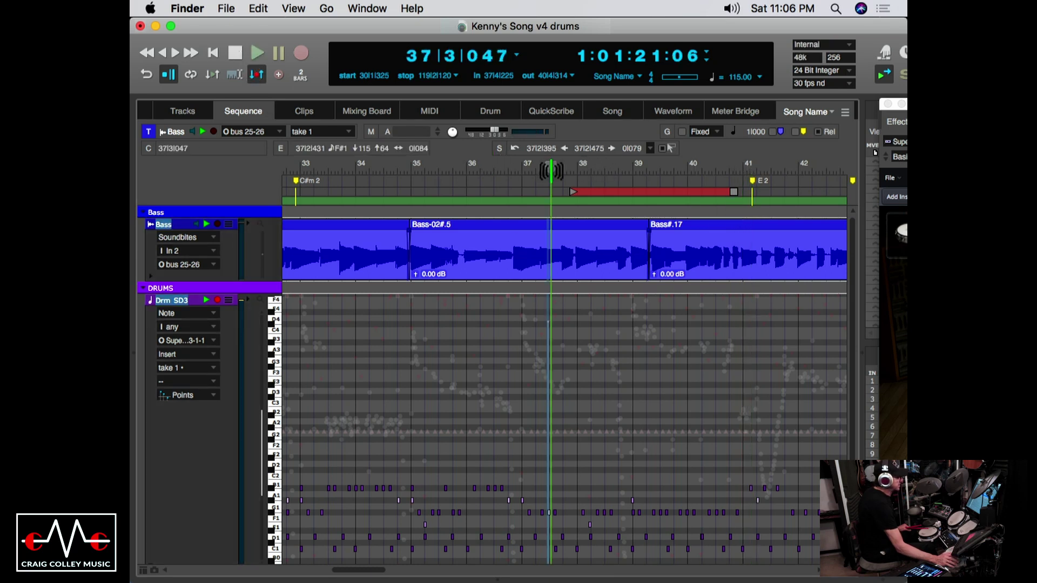
{"action": "left_click", "coordinate": [206, 299]}
{"action": "key", "text": "space"}
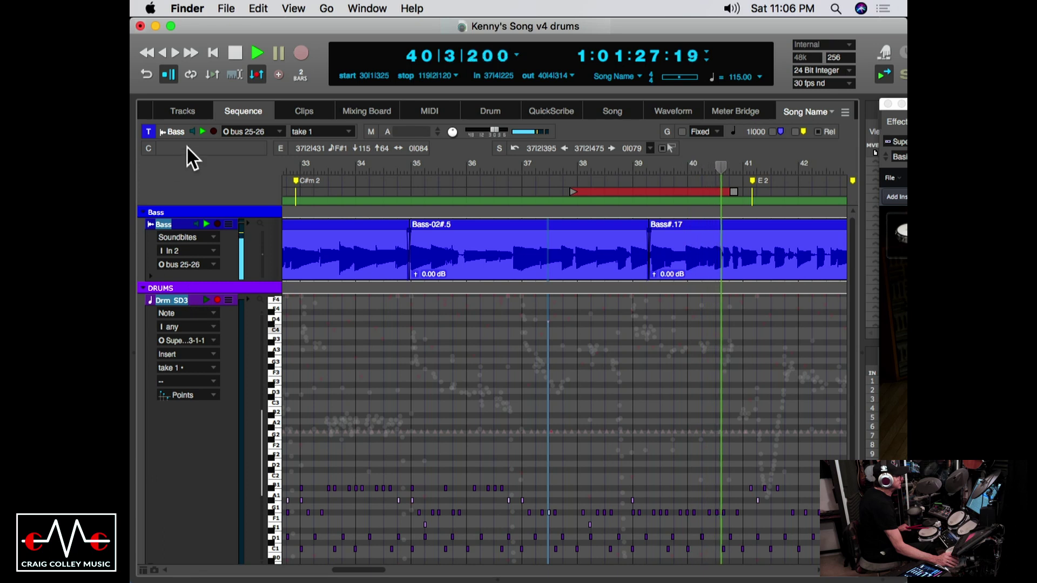
{"action": "left_click", "coordinate": [669, 174]}
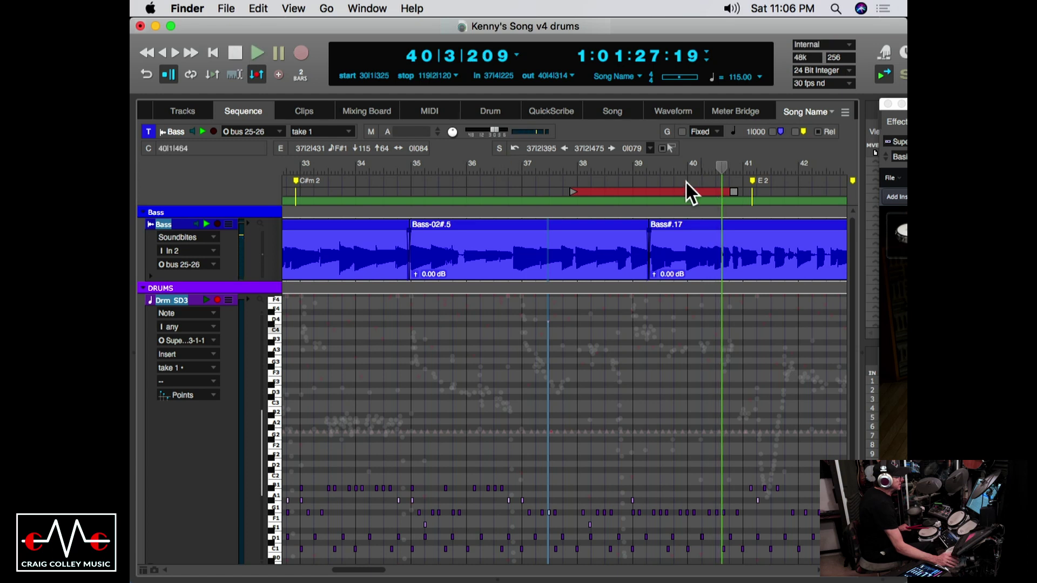
Step: Turn Drm SD3 playback back on and listen from 36|4|327 through bar 59 for the next section to fix
{"action": "left_click", "coordinate": [517, 170]}
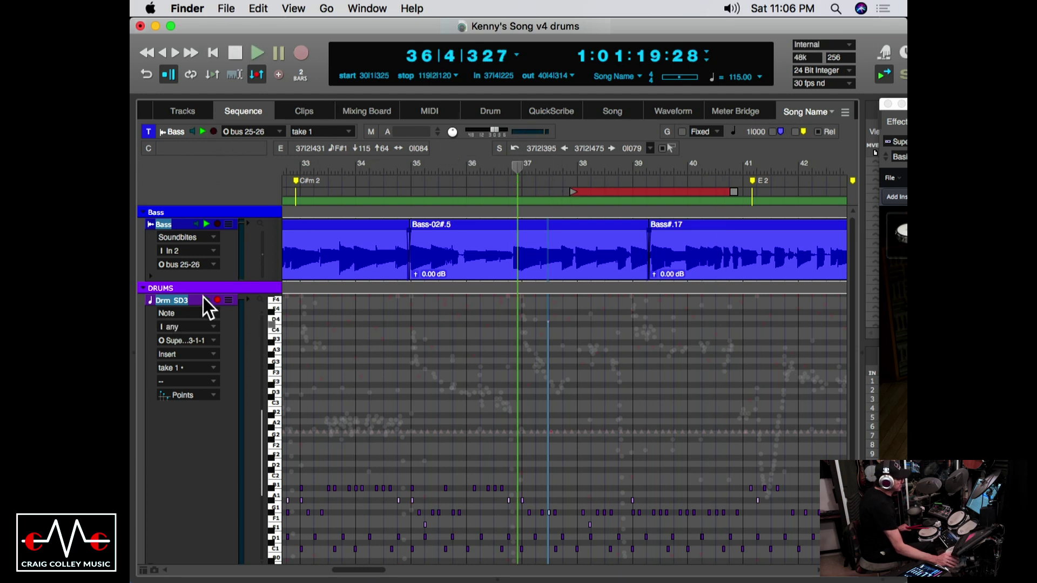
{"action": "left_click", "coordinate": [257, 49]}
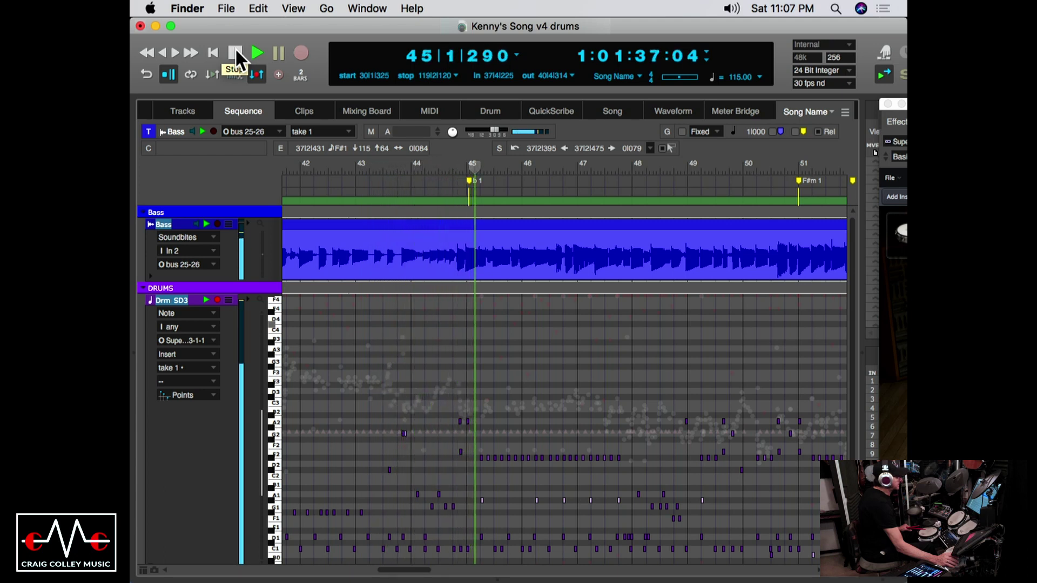
{"action": "left_click", "coordinate": [235, 52]}
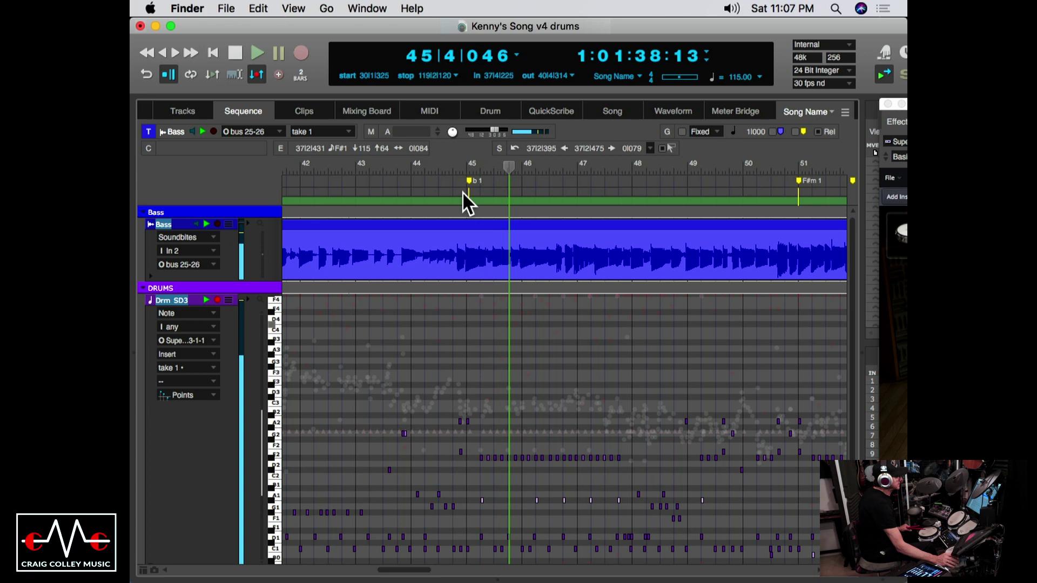
{"action": "left_click", "coordinate": [414, 167]}
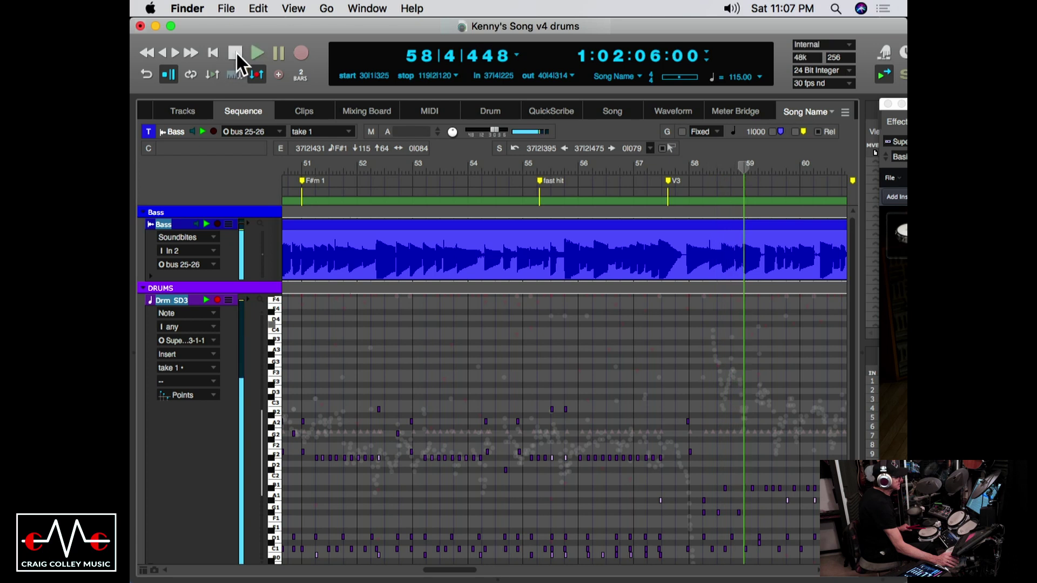
Step: Set the punch range after the V3 marker from 58|1|128 to 59|1|448
{"action": "left_click", "coordinate": [646, 166]}
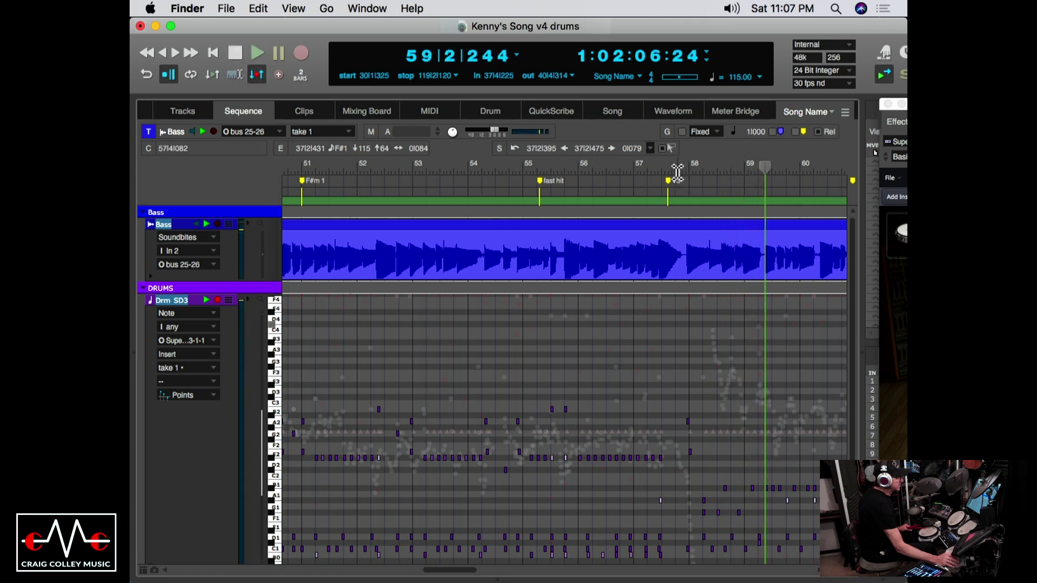
{"action": "left_click_drag", "start_coordinate": [677, 172], "coordinate": [692, 172]}
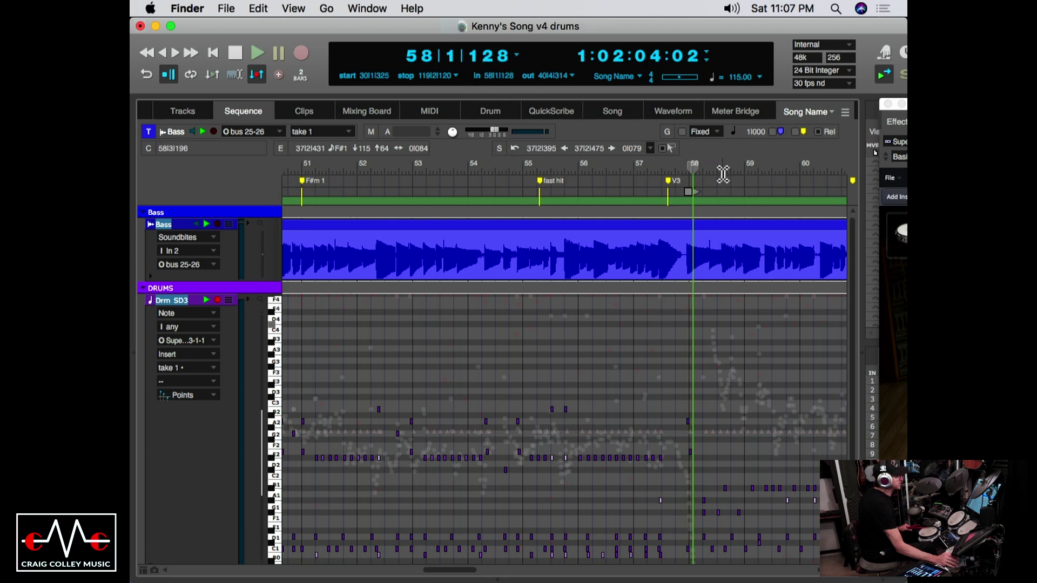
{"action": "left_click_drag", "start_coordinate": [730, 168], "coordinate": [758, 167]}
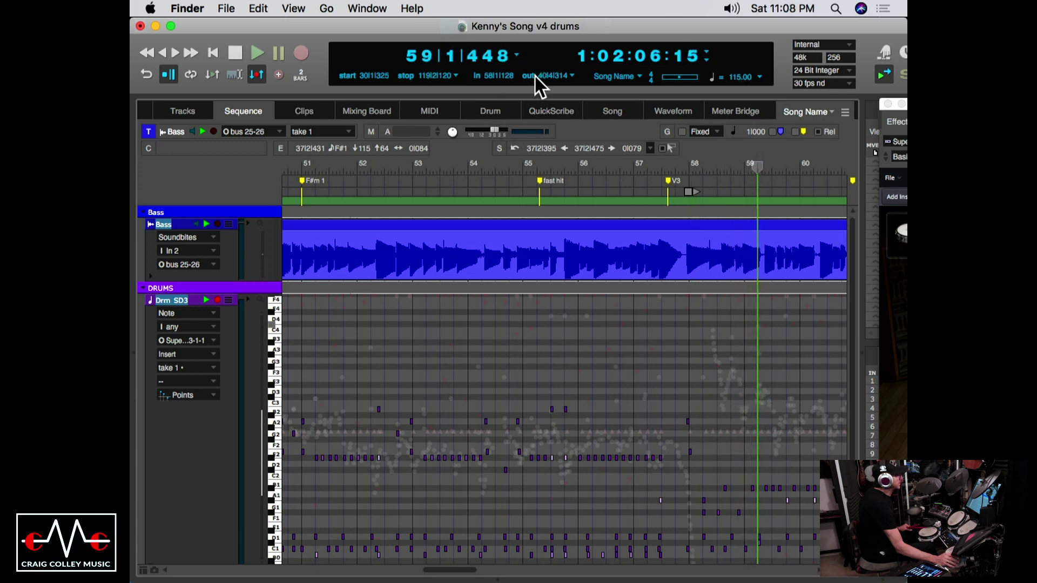
Step: Record the drum punch on the Drm SD3 track with a run-up from 55|2|429
{"action": "left_click", "coordinate": [548, 172]}
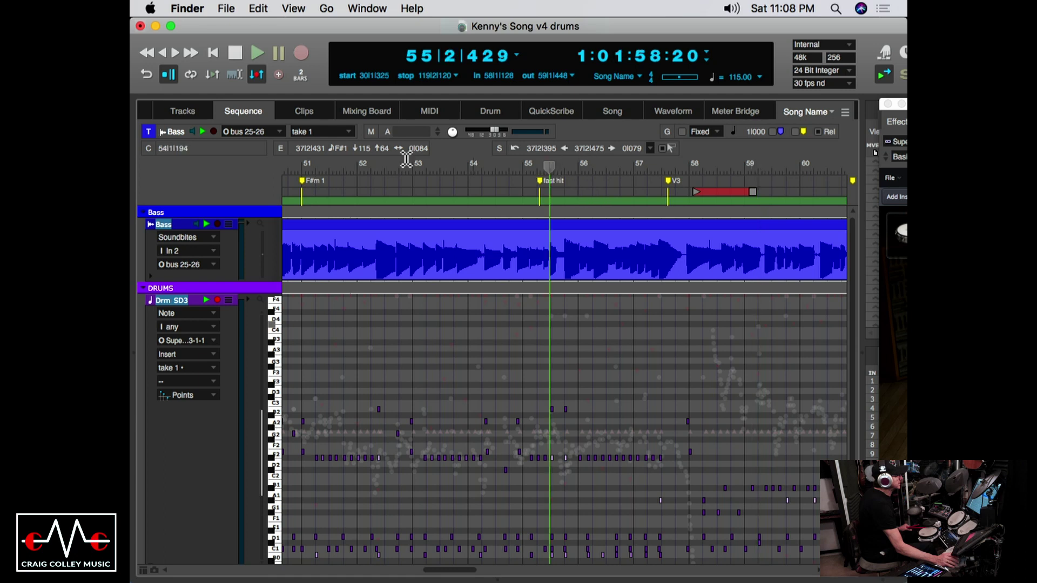
{"action": "left_click", "coordinate": [301, 46]}
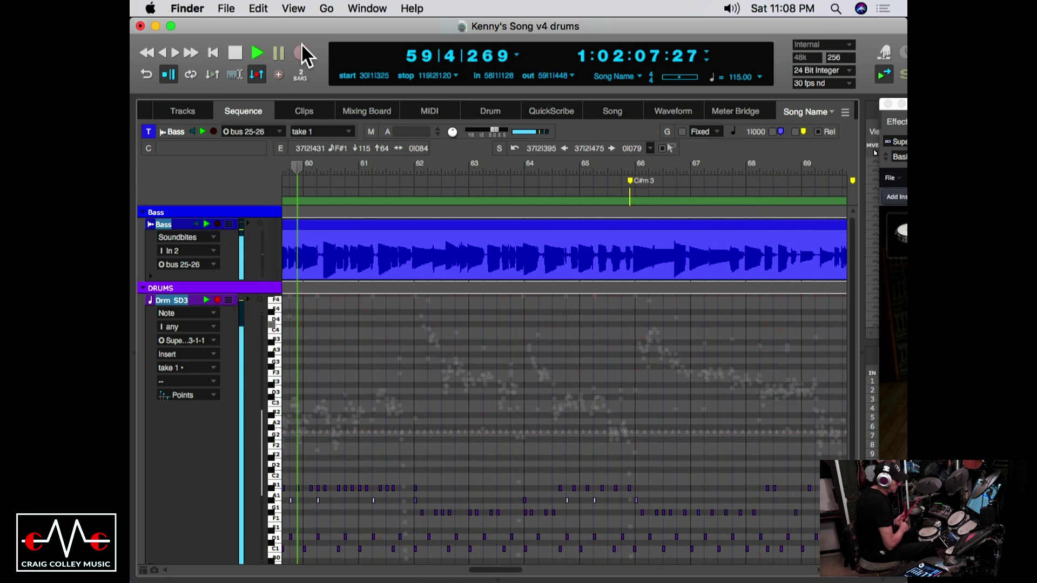
{"action": "key", "text": "space"}
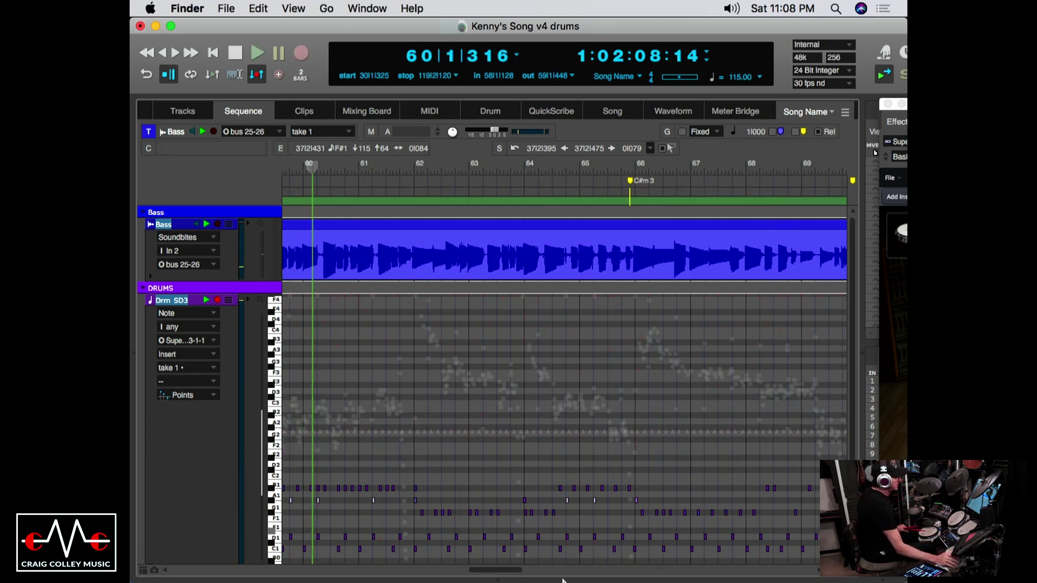
Step: Play back the new punch from bar 55, and replay the passage around the punch-out point in bar 59
{"action": "left_click_drag", "start_coordinate": [500, 572], "coordinate": [475, 568]}
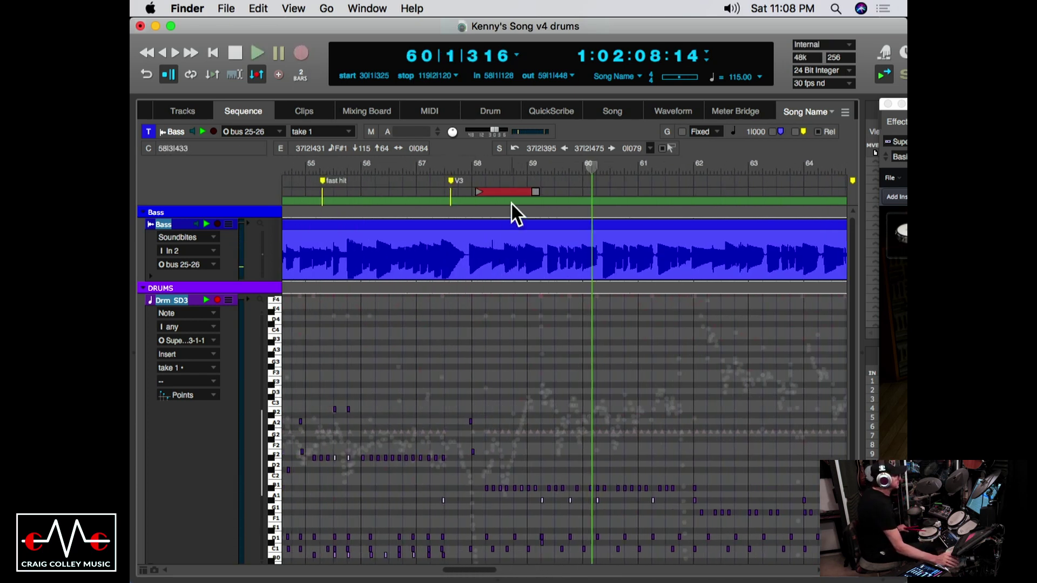
{"action": "left_click", "coordinate": [459, 167]}
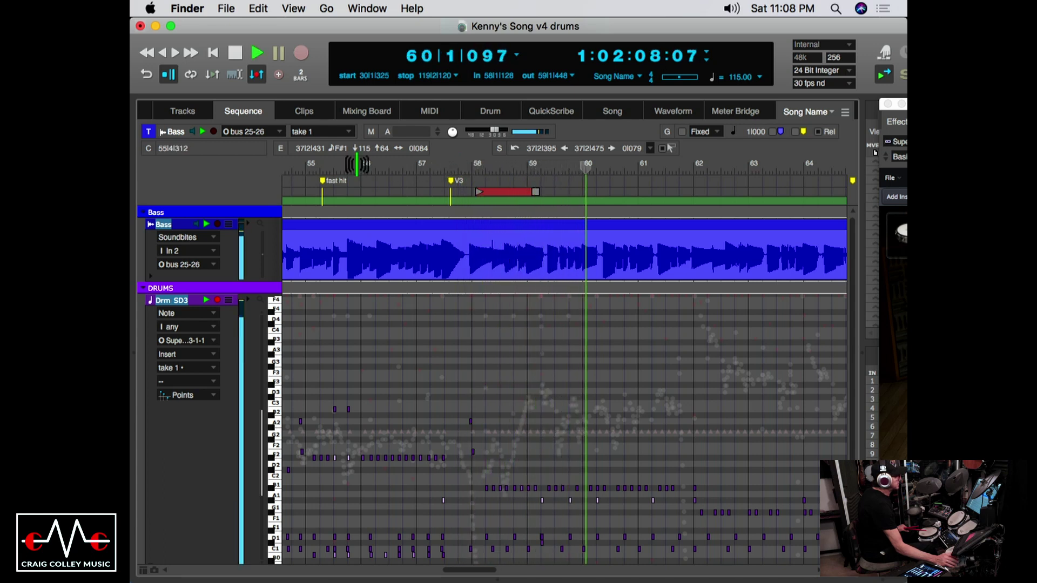
{"action": "key", "text": "space"}
{"action": "left_click", "coordinate": [540, 171]}
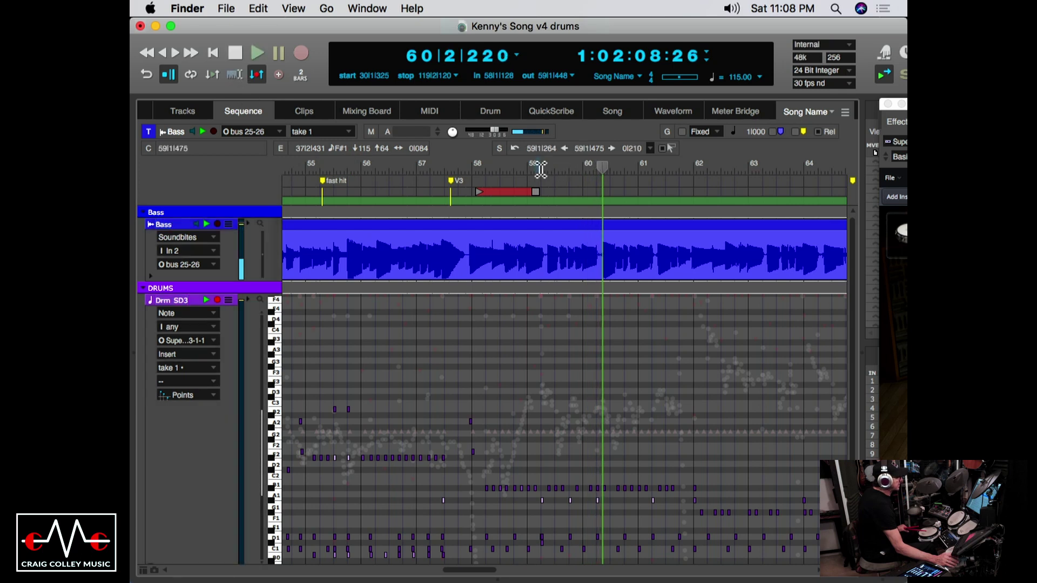
{"action": "left_click", "coordinate": [538, 173]}
{"action": "scroll", "coordinate": [537, 172], "scroll_direction": "up", "scroll_amount": 2}
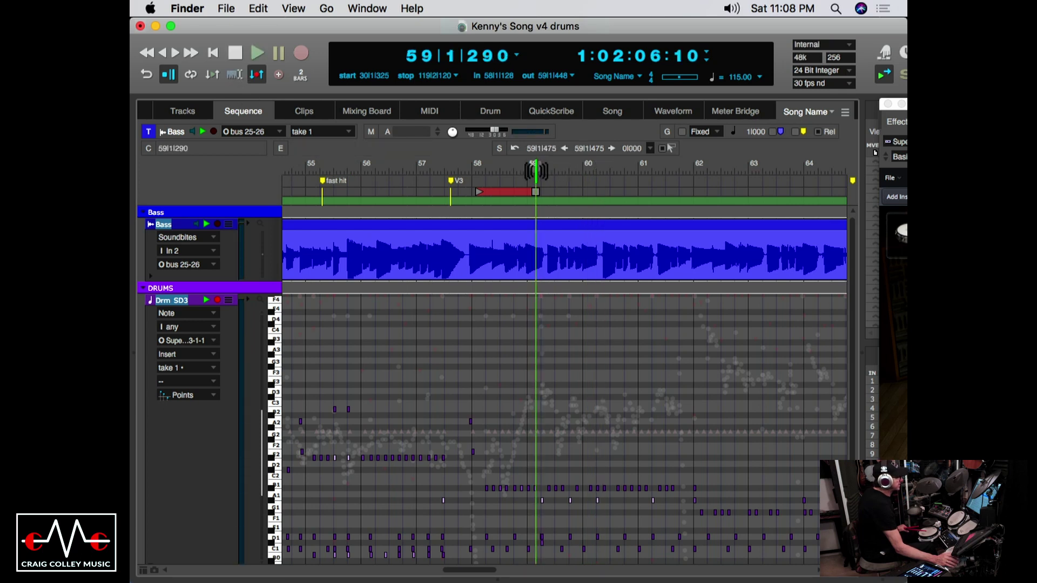
{"action": "key", "text": "space"}
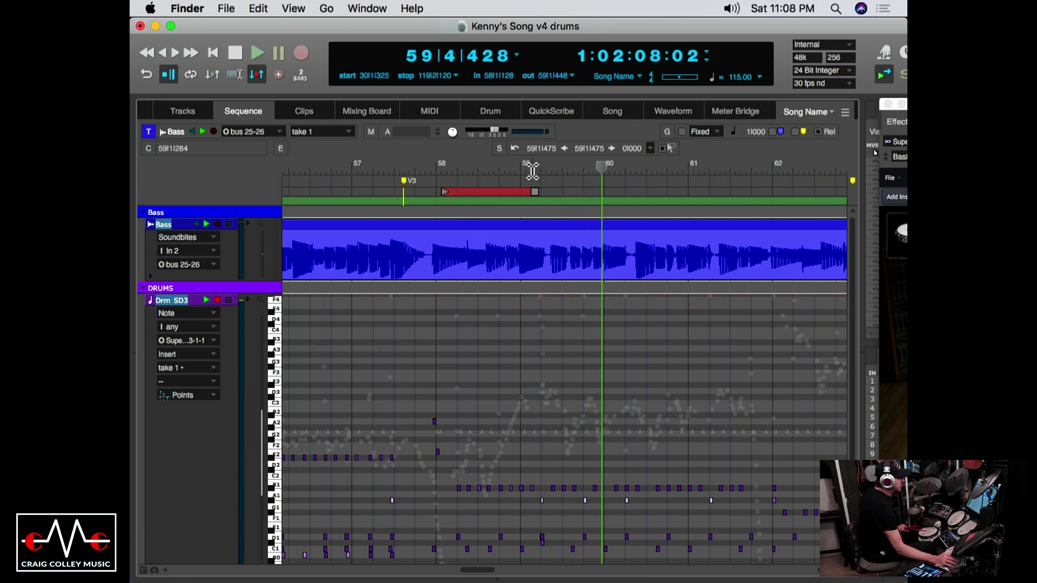
{"action": "key", "text": "space"}
Step: Delete the very short D1 note at 59|1|449 in the Drm SD3 track, just before beat 2
{"action": "scroll", "coordinate": [619, 402], "scroll_direction": "up", "scroll_amount": 3}
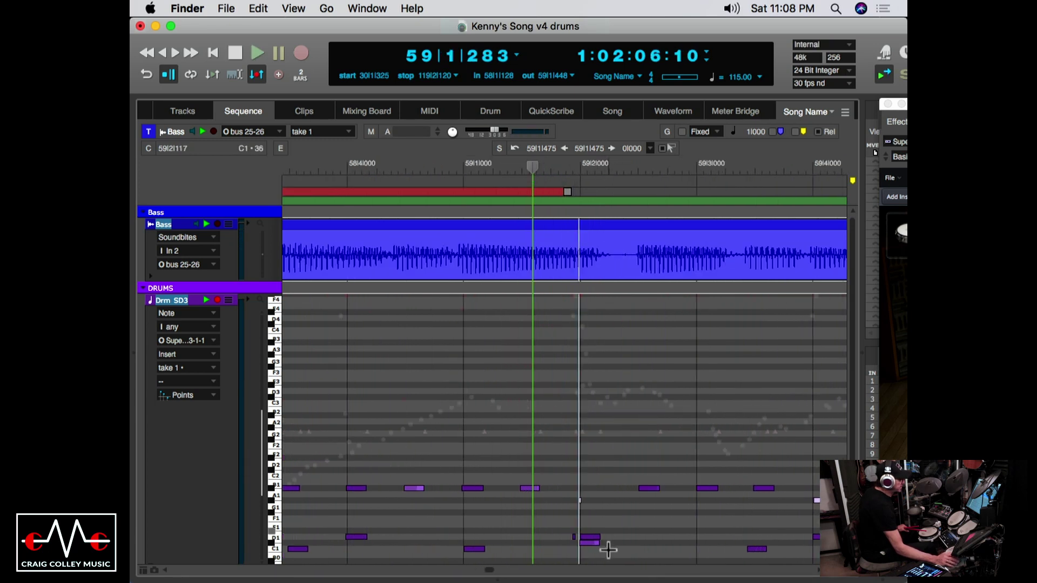
{"action": "left_click", "coordinate": [574, 536]}
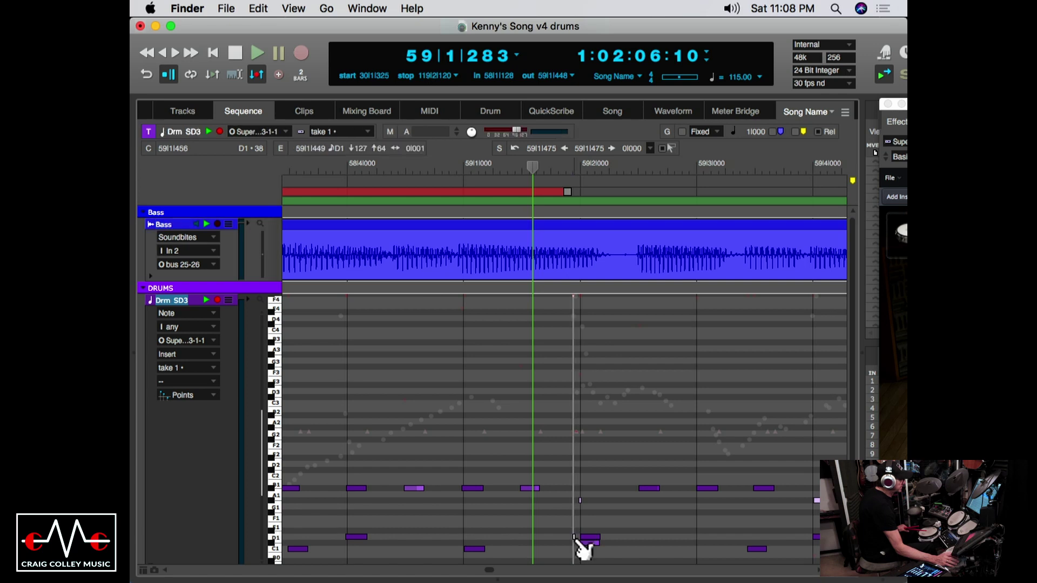
{"action": "key", "text": "Delete"}
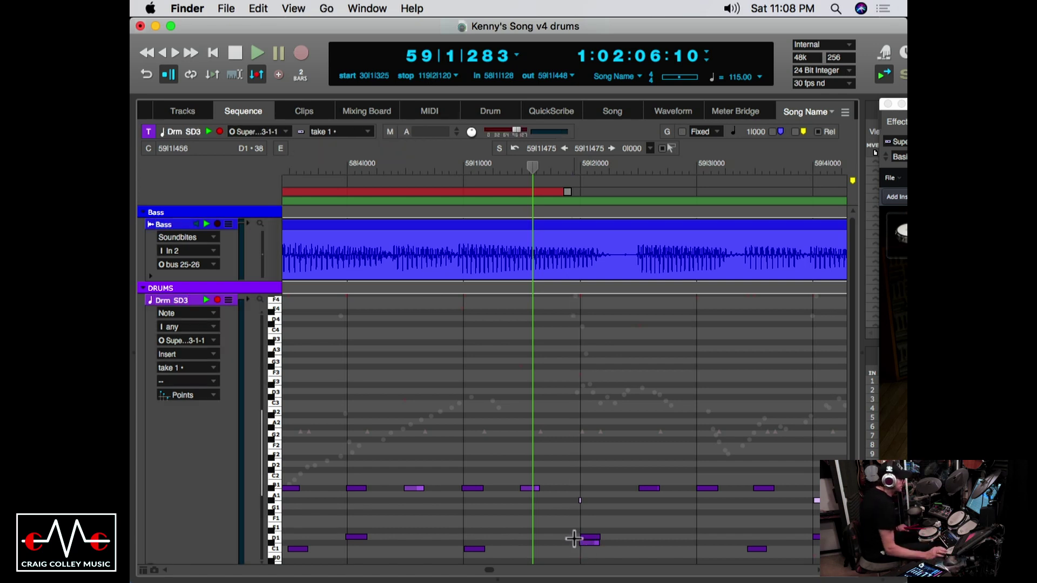
Step: Play back the edited passage from 58|3|316 and undo the deletion of the short D1 note
{"action": "left_click", "coordinate": [309, 163]}
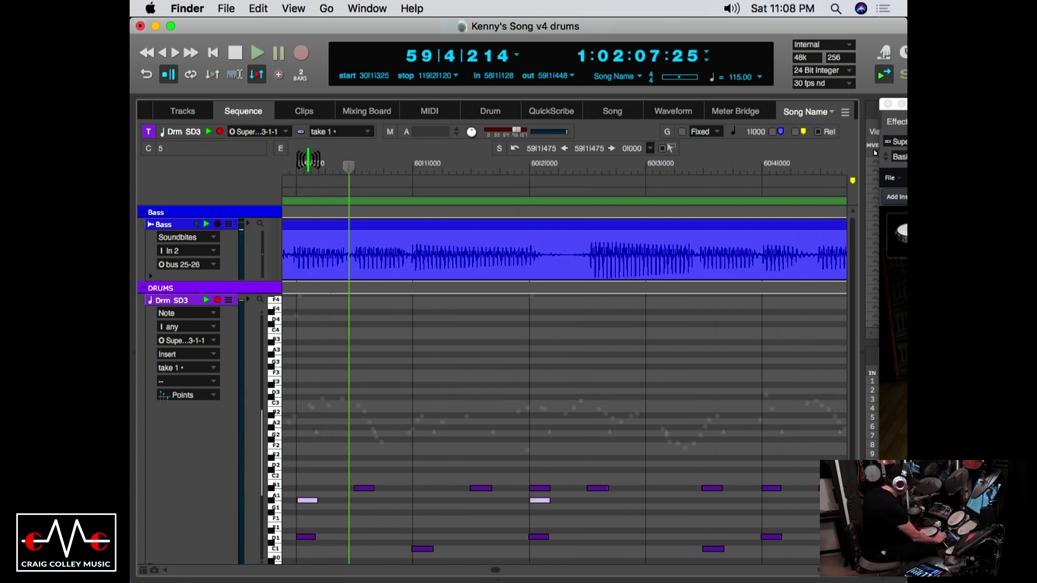
{"action": "key", "text": "super+z"}
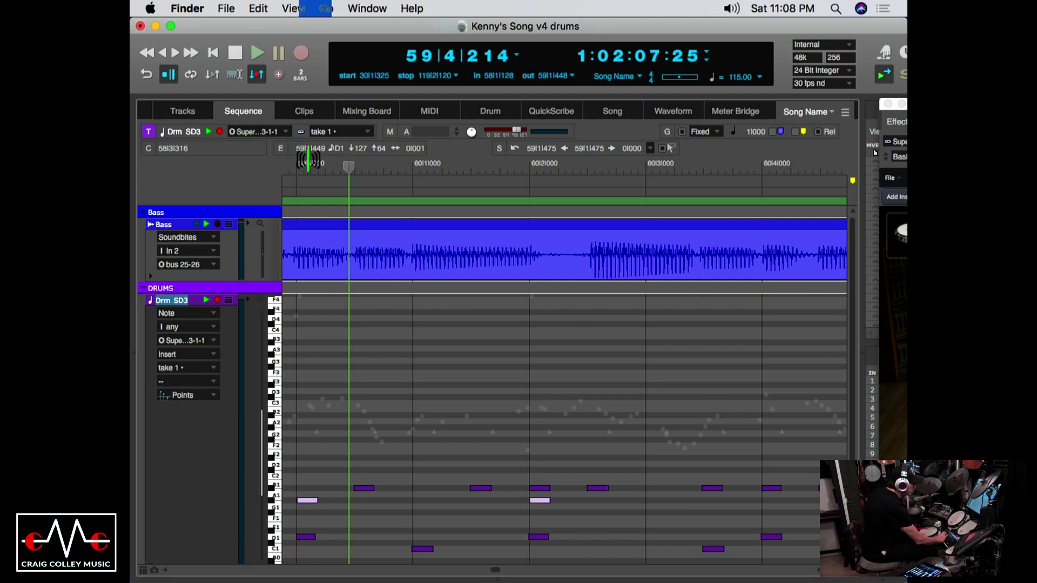
{"action": "key", "text": "Escape"}
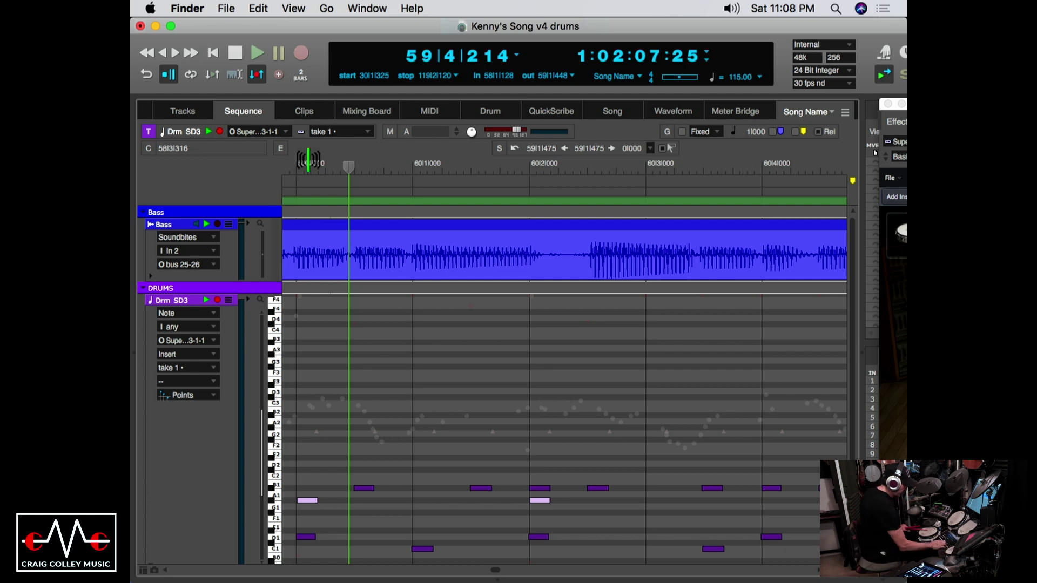
Step: Play back the song from about 59|1|188 to bar 72 to check the drums after the bar 59 punch-out
{"action": "key", "text": "super+["}
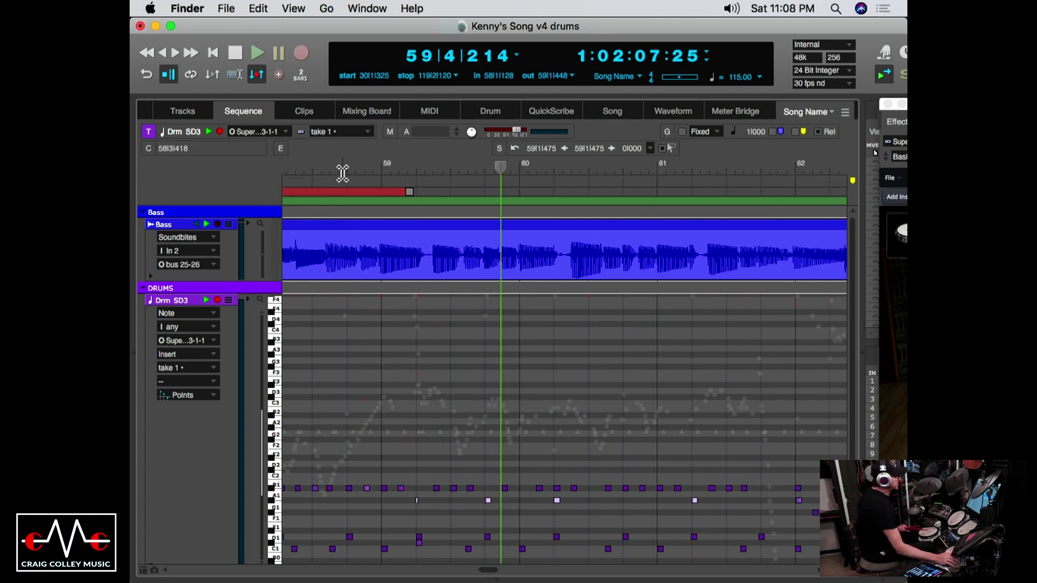
{"action": "left_click", "coordinate": [396, 168]}
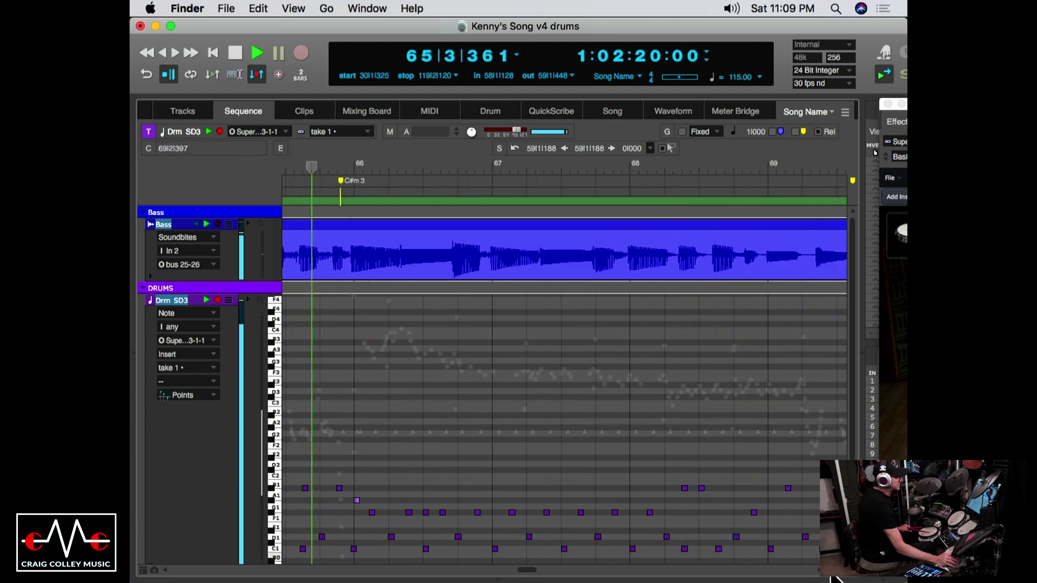
{"action": "key", "text": "super+bracketleft"}
{"action": "key", "text": "super+bracketleft"}
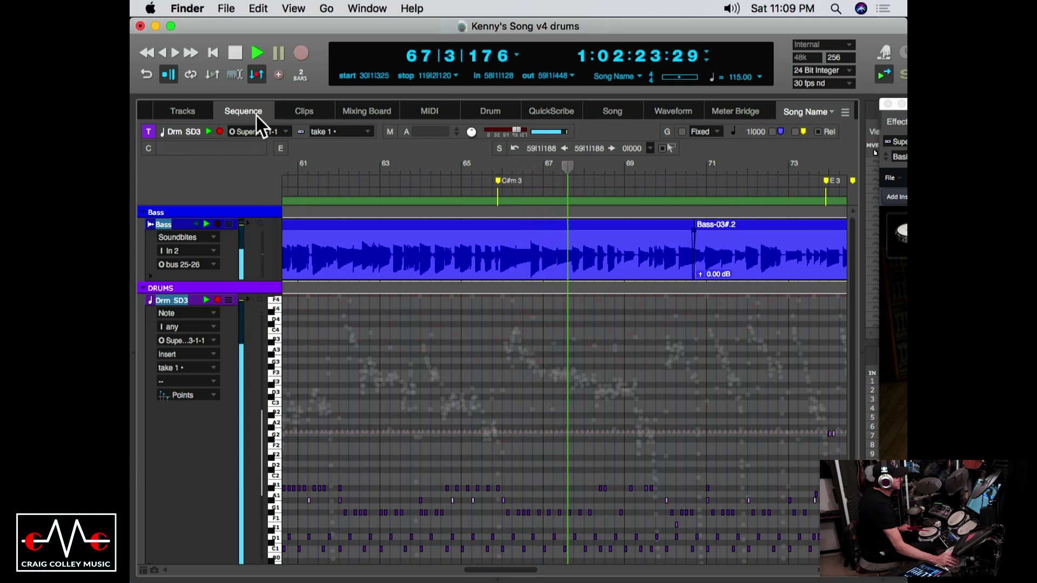
{"action": "left_click", "coordinate": [234, 53]}
{"action": "left_click", "coordinate": [451, 167]}
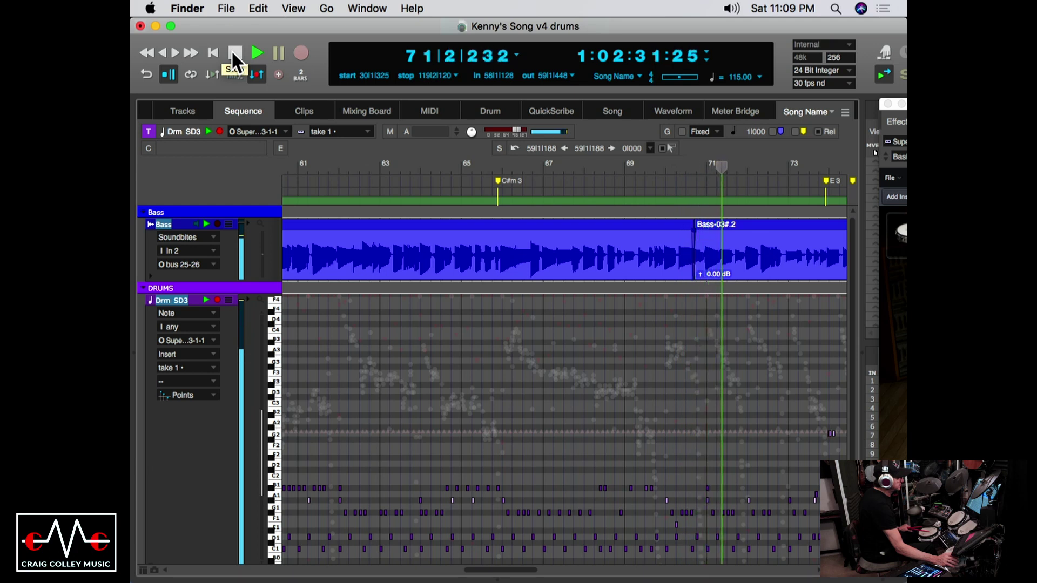
{"action": "left_click", "coordinate": [233, 52]}
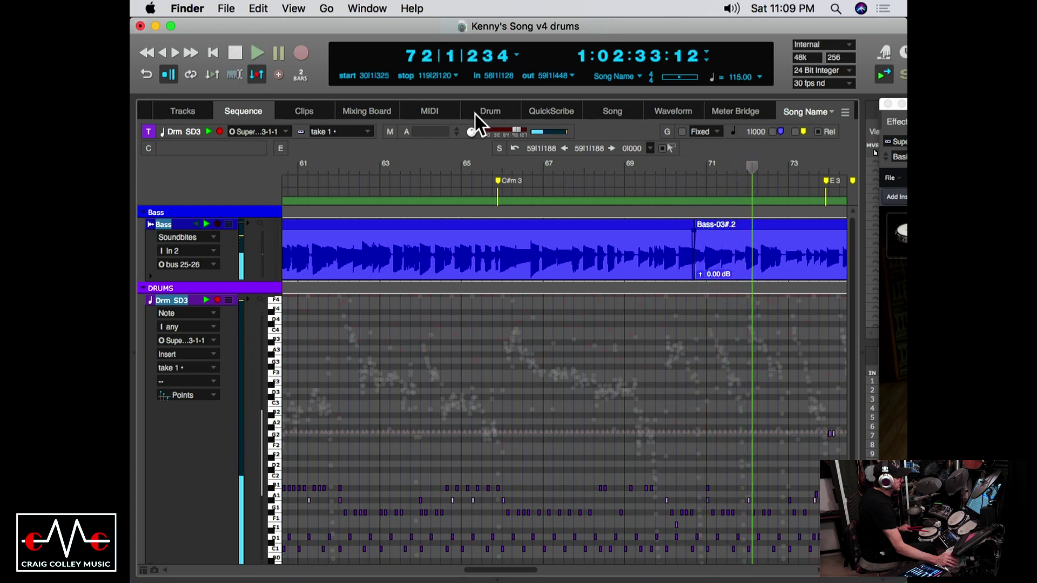
Step: Set the punch-in point to 65|4|158 at the C#m 3 marker and the punch-out point to 68|3|124
{"action": "left_click", "coordinate": [494, 169]}
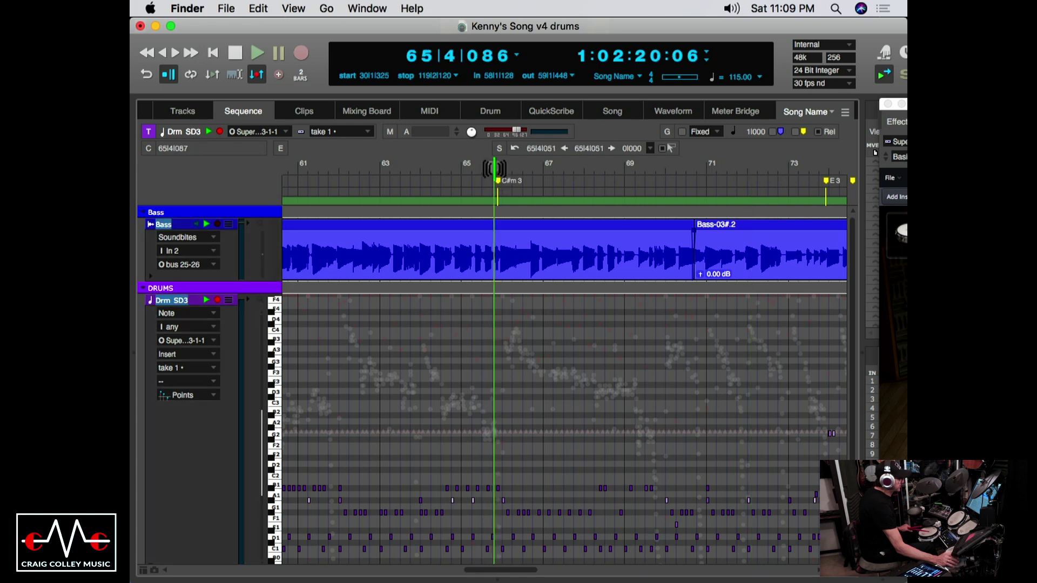
{"action": "left_click_drag", "start_coordinate": [494, 169], "coordinate": [496, 168]}
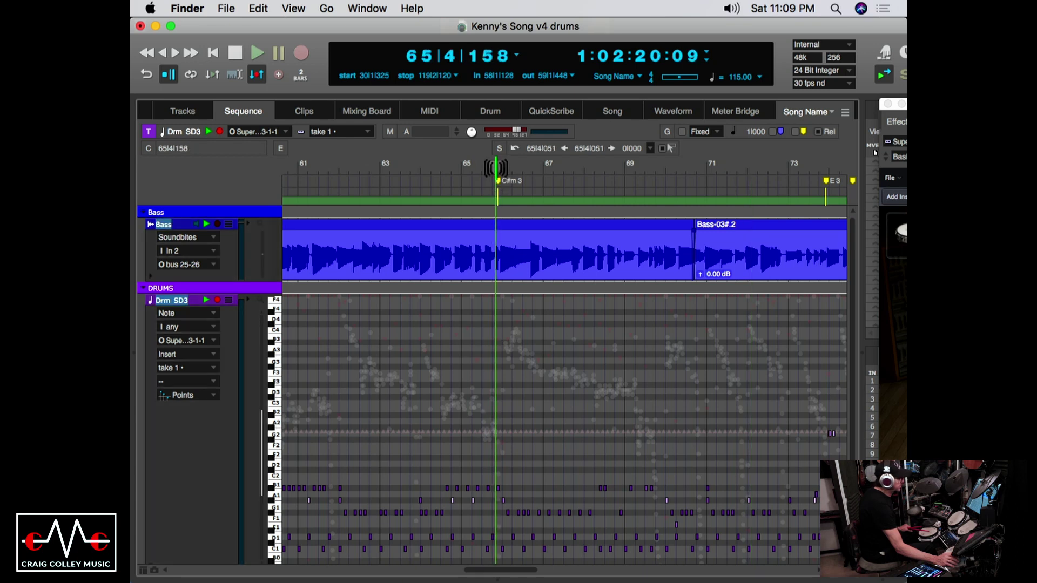
{"action": "left_click", "coordinate": [476, 78]}
{"action": "left_click", "coordinate": [609, 172]}
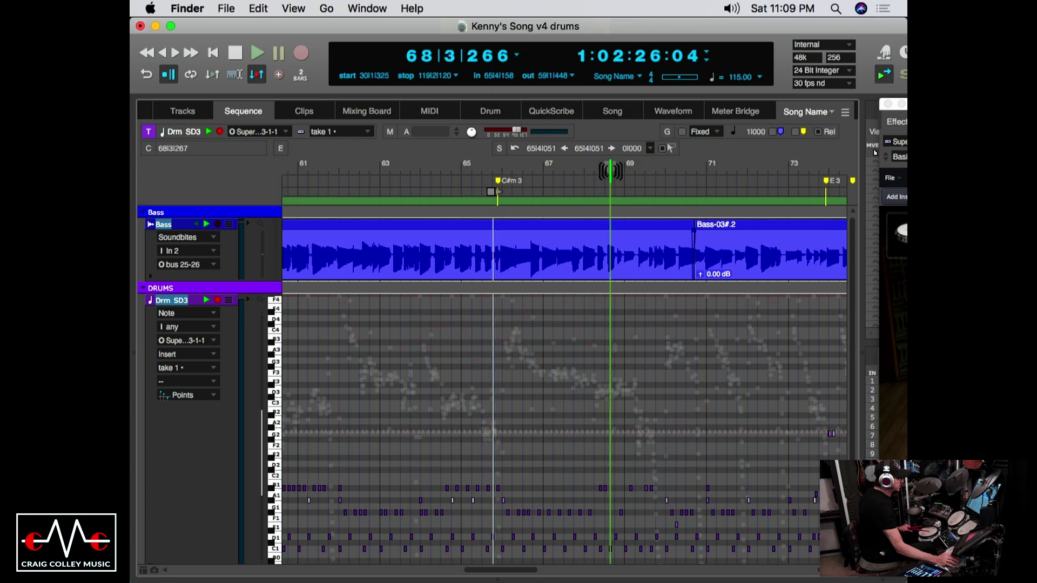
{"action": "left_click", "coordinate": [527, 76]}
Step: Record the drum punch on the Drm SD3 track with a run-up from 62|3|010, stopping after the punch-out point
{"action": "left_click", "coordinate": [360, 169]}
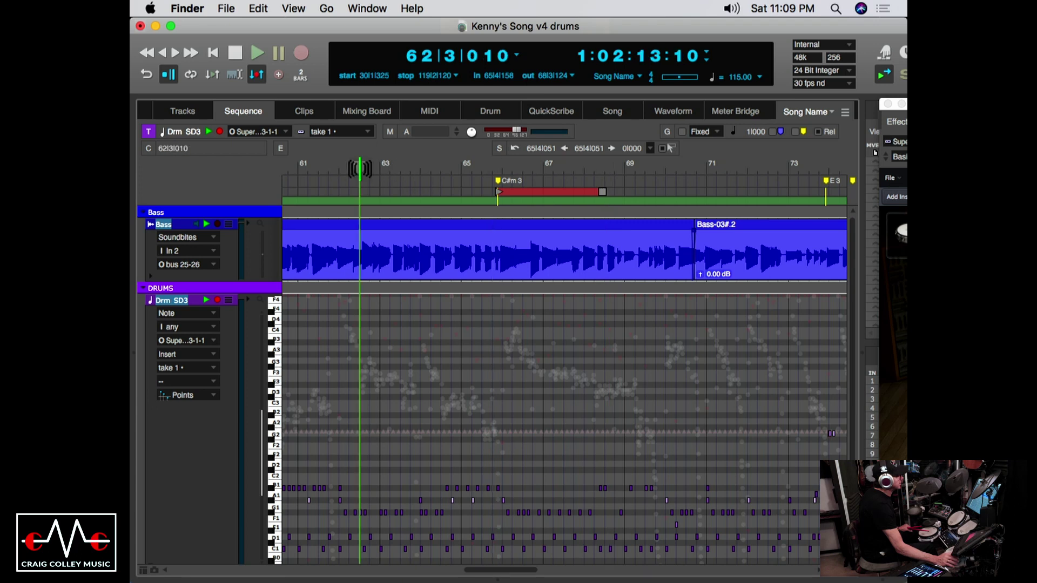
{"action": "left_click", "coordinate": [297, 53]}
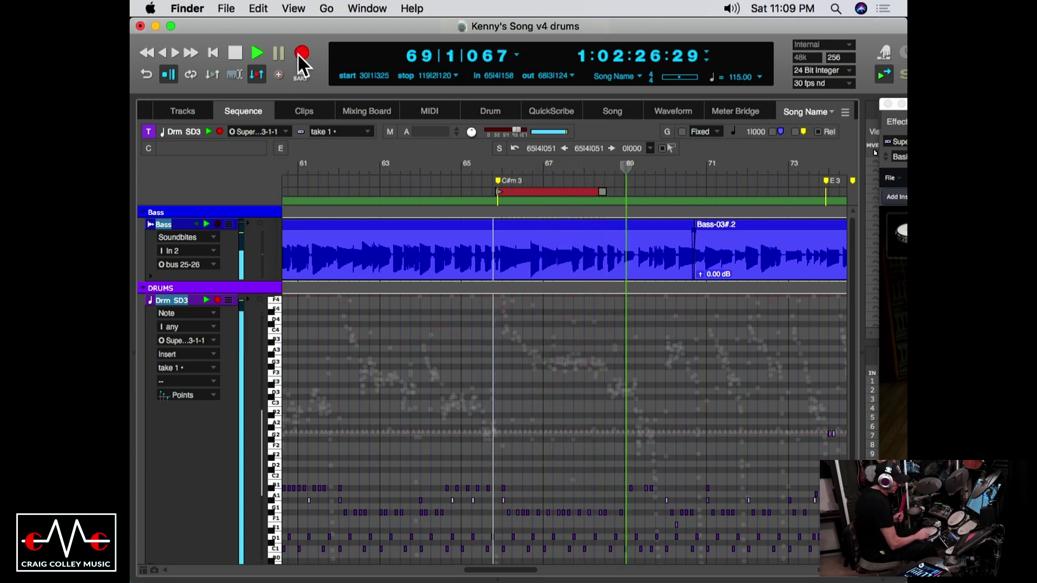
{"action": "left_click", "coordinate": [298, 54]}
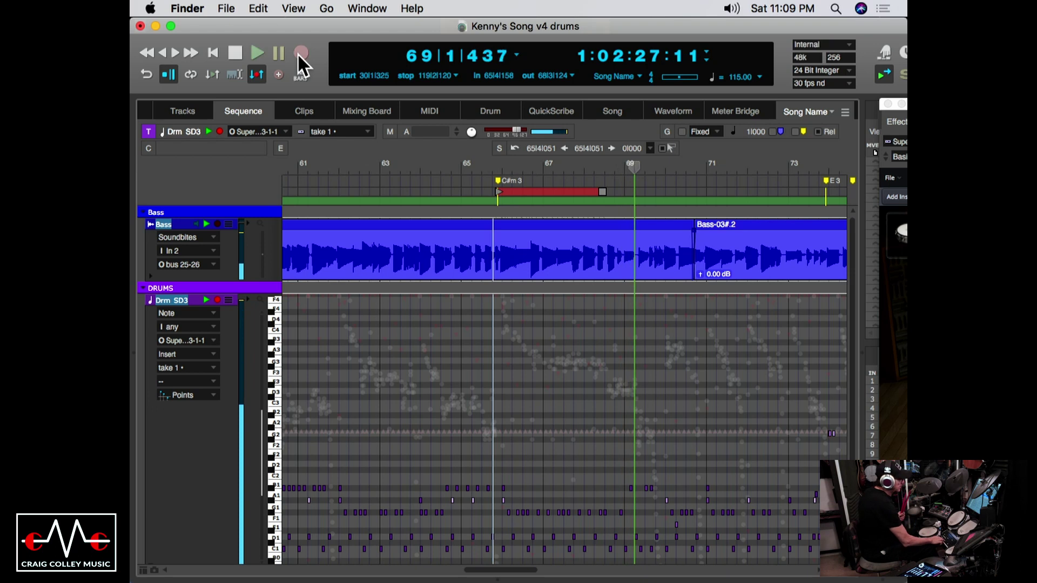
Step: Play back the new punch from just before the C#m 3 marker, and replay the passage from bar 73
{"action": "left_click", "coordinate": [474, 174]}
{"action": "key", "text": "space"}
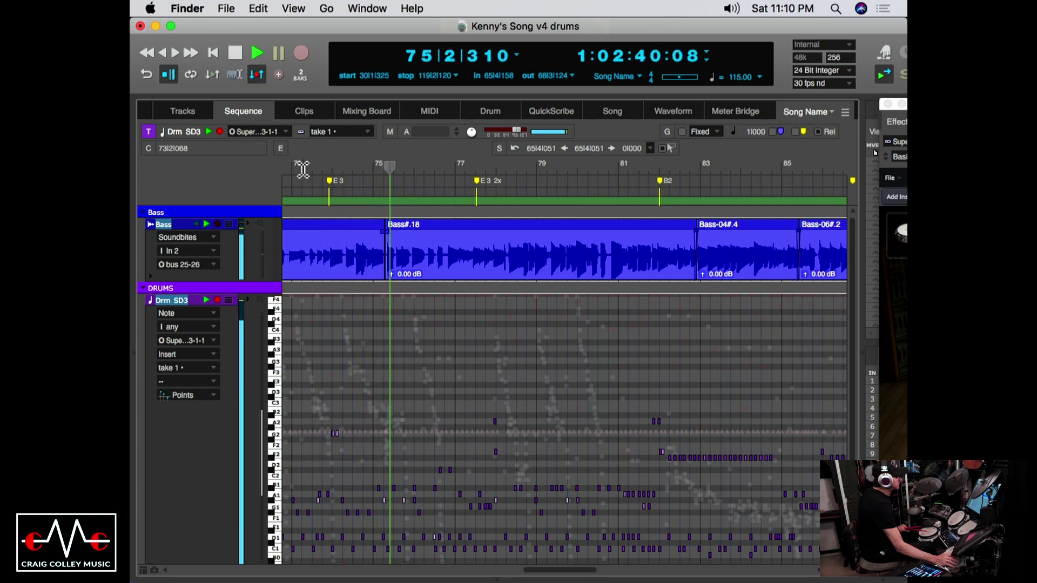
{"action": "left_click", "coordinate": [304, 169]}
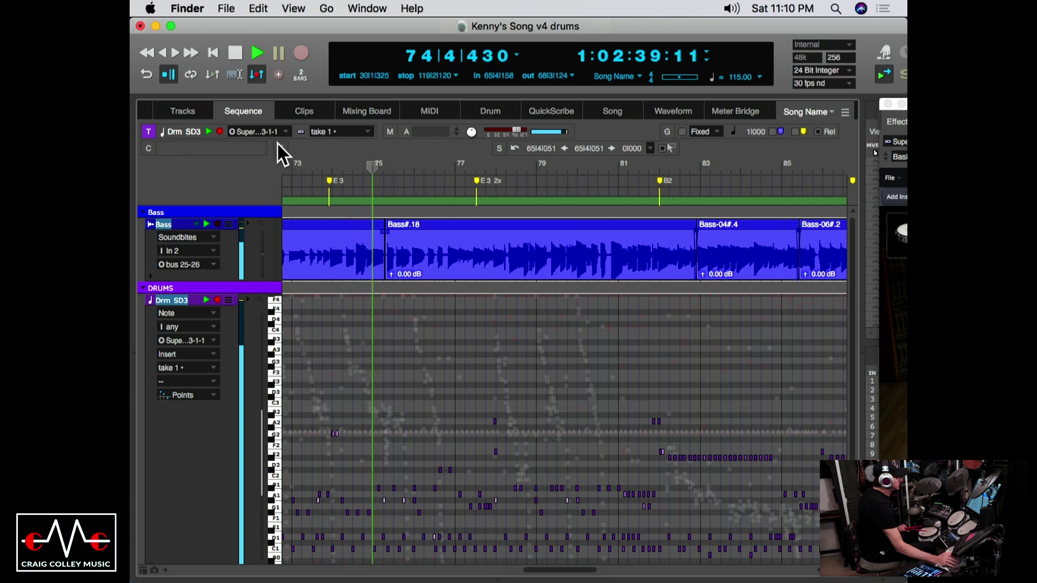
{"action": "left_click", "coordinate": [234, 53]}
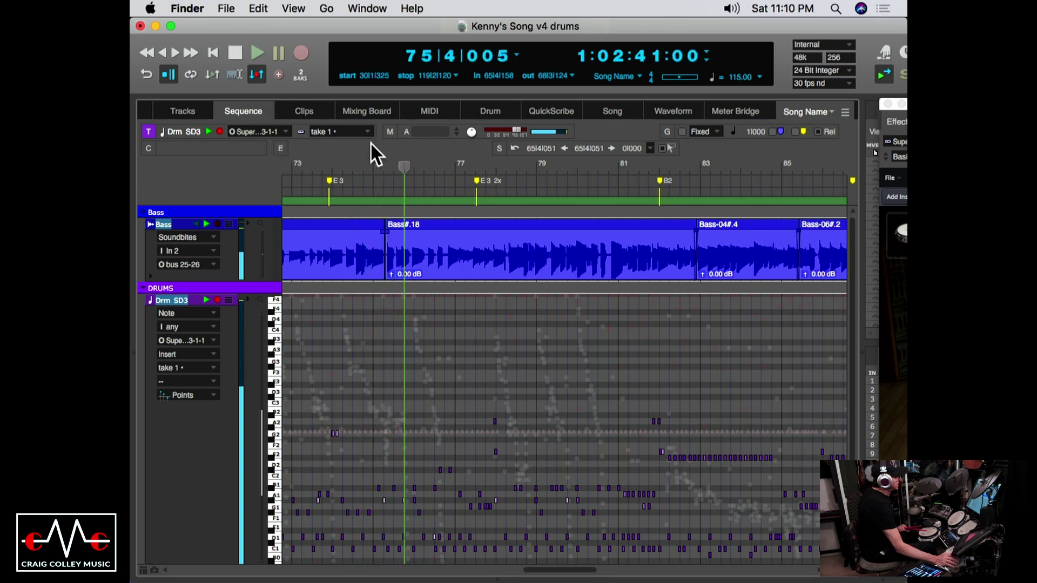
Step: Play back the rest of the song from 72|4|457 to the ending in bar 107
{"action": "left_click", "coordinate": [291, 167]}
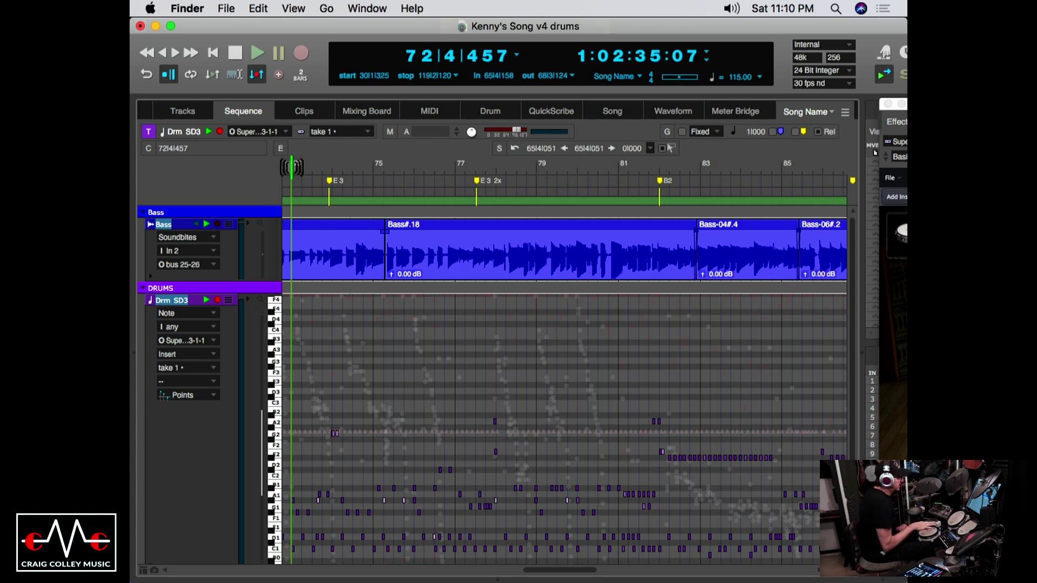
{"action": "key", "text": "space"}
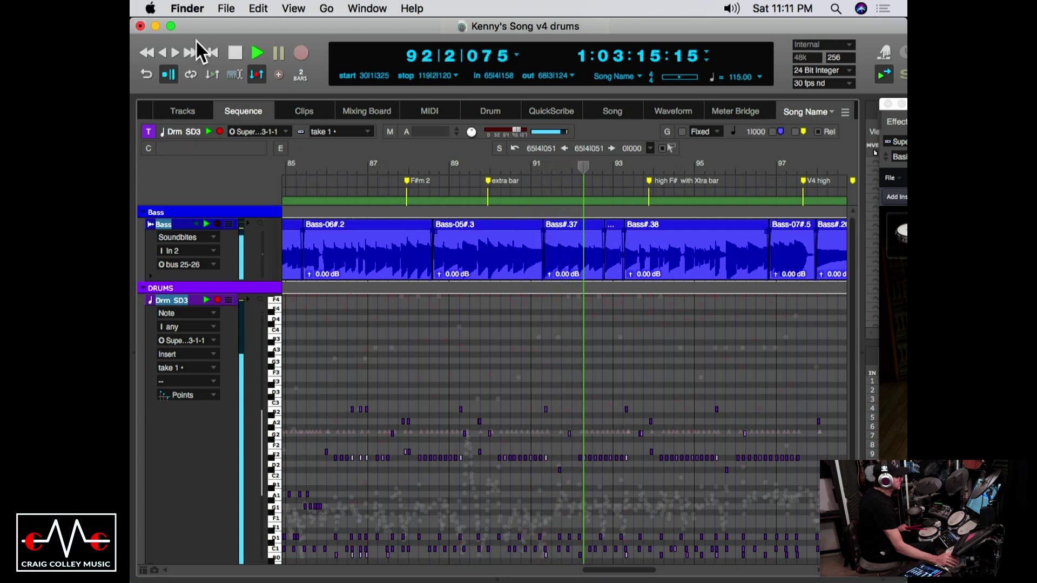
{"action": "left_click", "coordinate": [235, 53]}
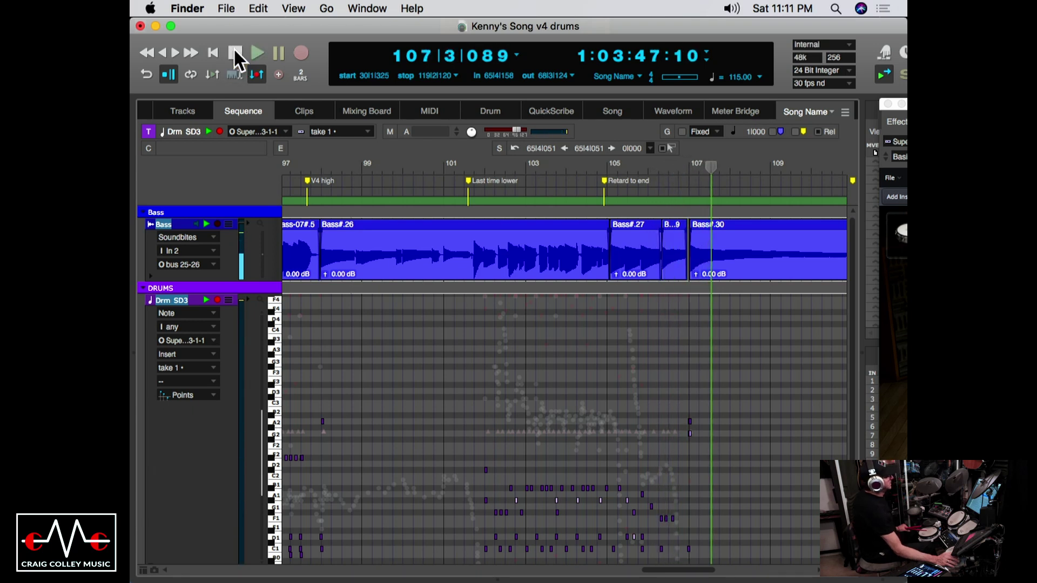